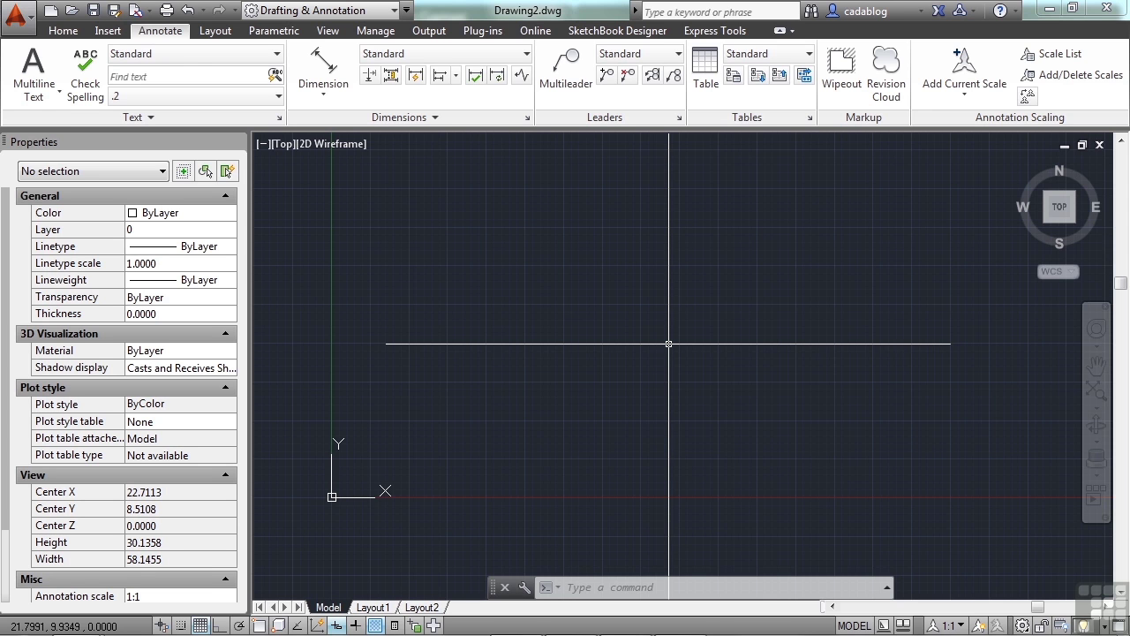
- Open the drawing Dimension Example.dwg
text(open)
key(Return)
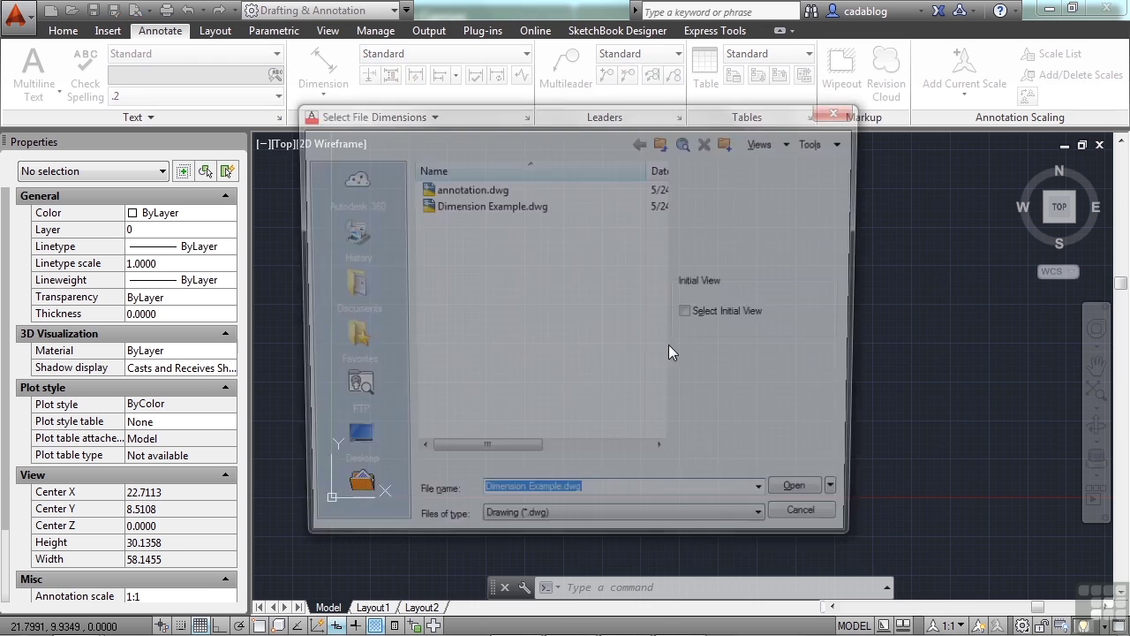
click(520, 212)
click(805, 500)
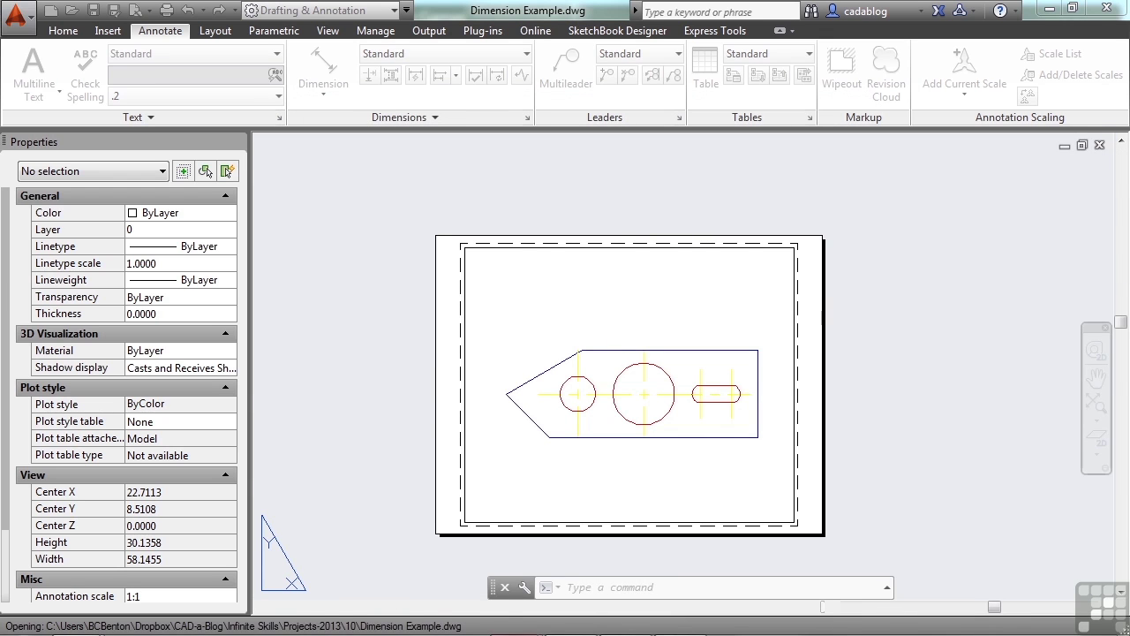
- Check the DIMASSOC system variable without entering a new value
text(DI)
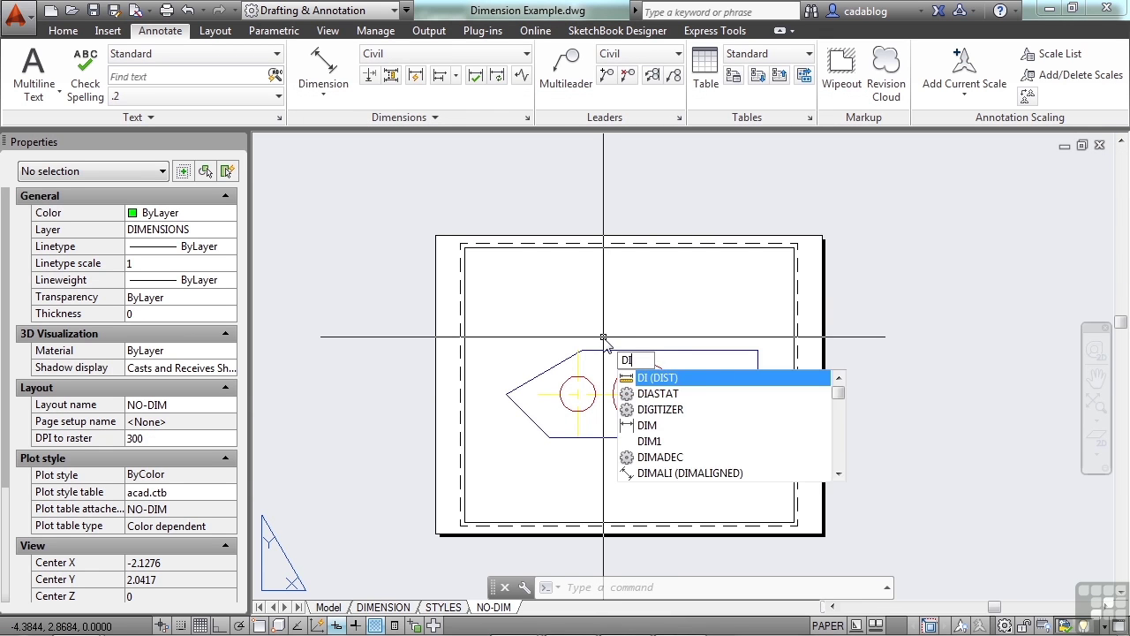
text(MASSOC)
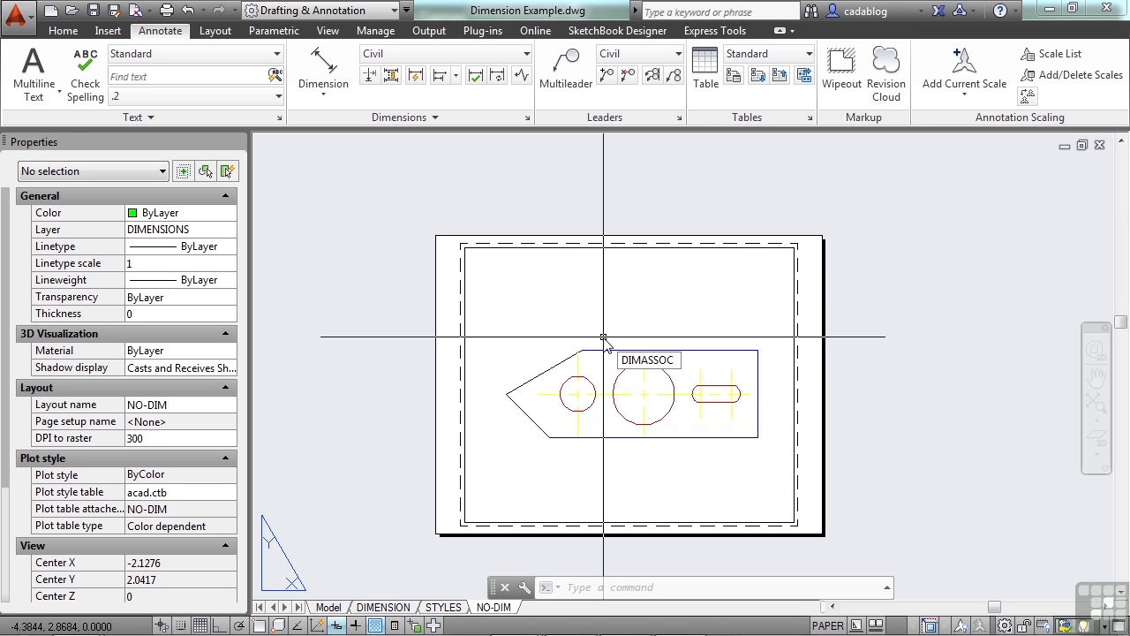
key(Return)
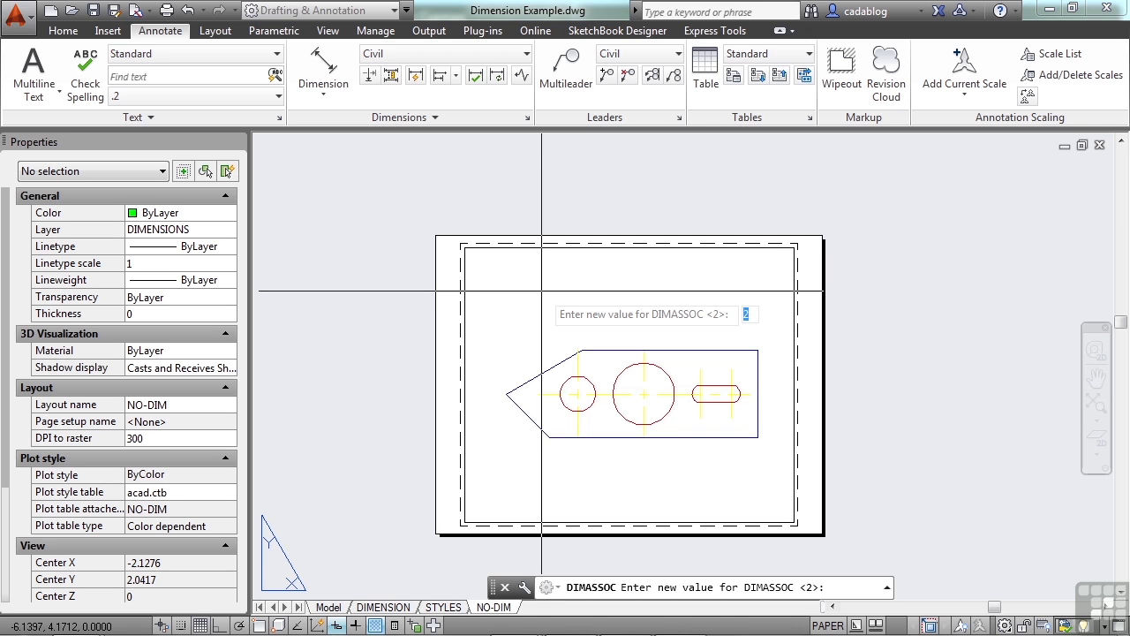
key(Escape)
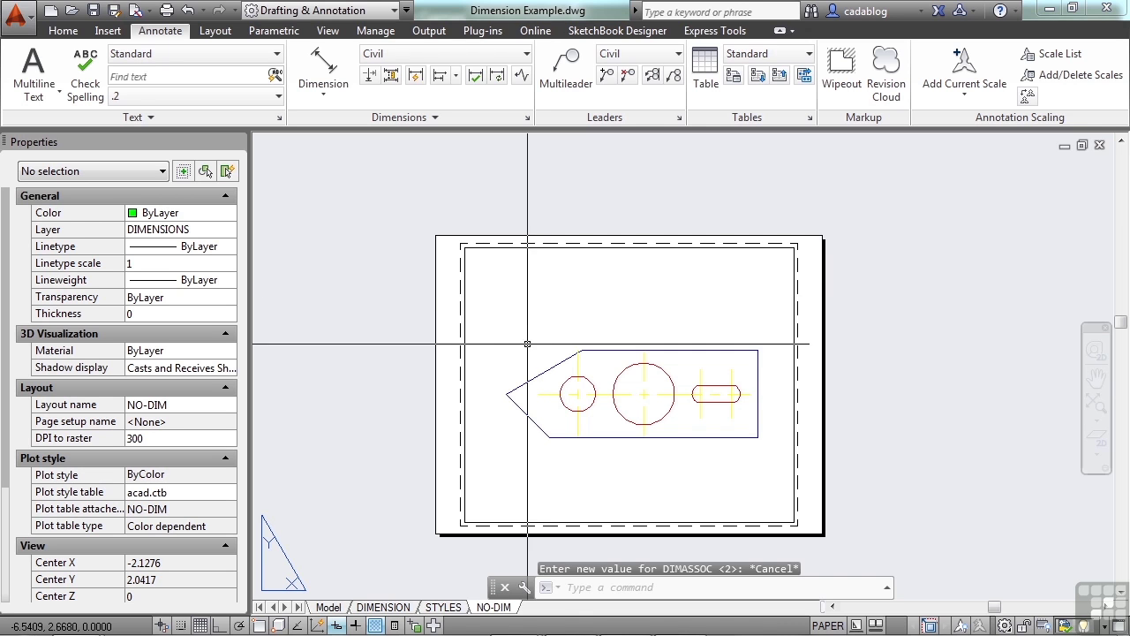
- Switch to the DIMENSION layout with the dimensioned plate
middle_drag(533, 335, 536, 302)
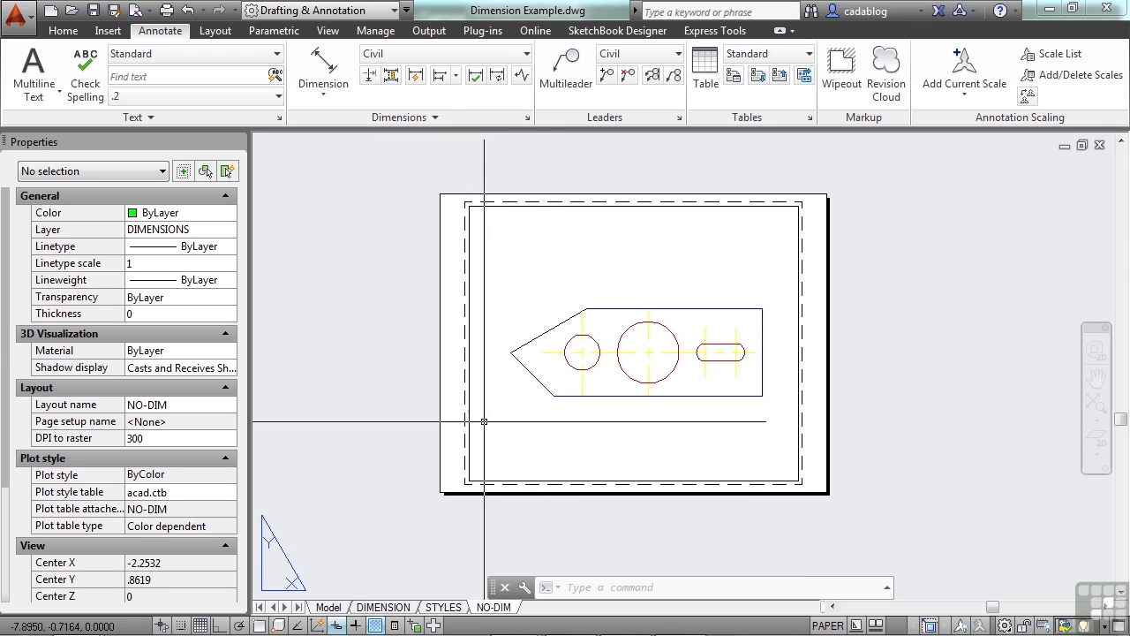
click(397, 610)
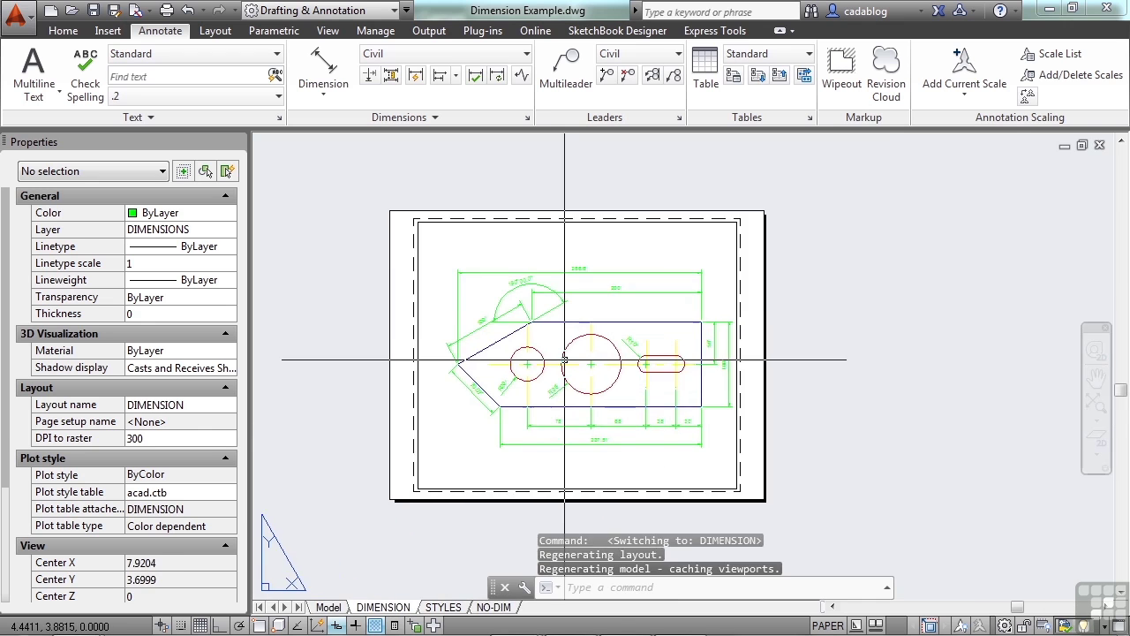
scroll(548, 365, up, 5)
middle_drag(557, 295, 562, 374)
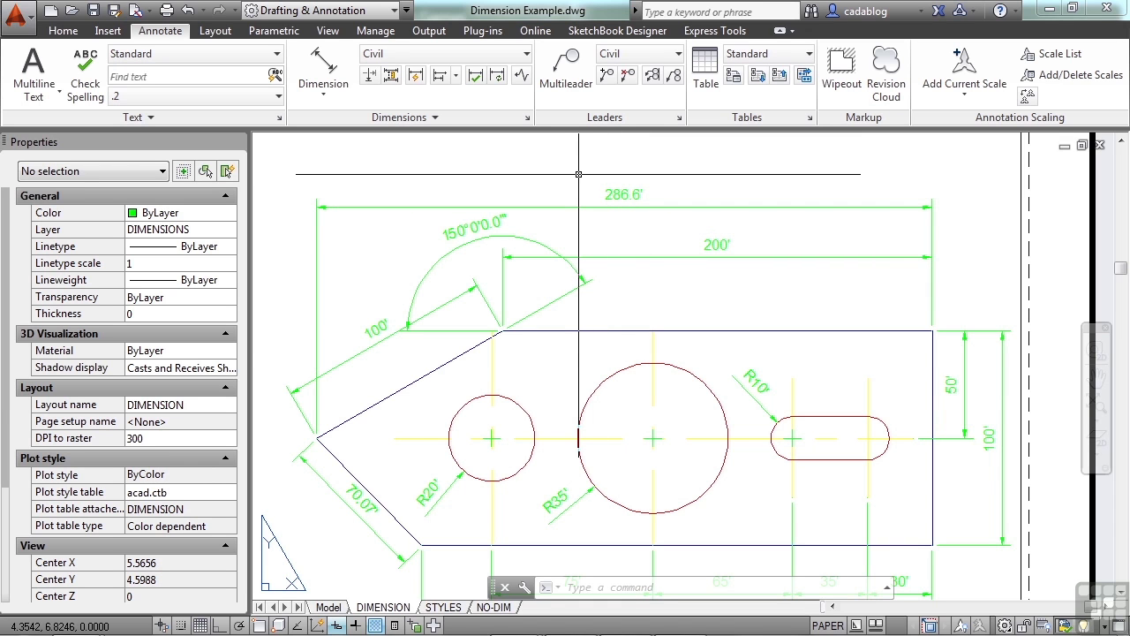
- Set the measurement scale factor of the Civil dimension style's primary units to 5 and apply it
click(528, 117)
click(742, 286)
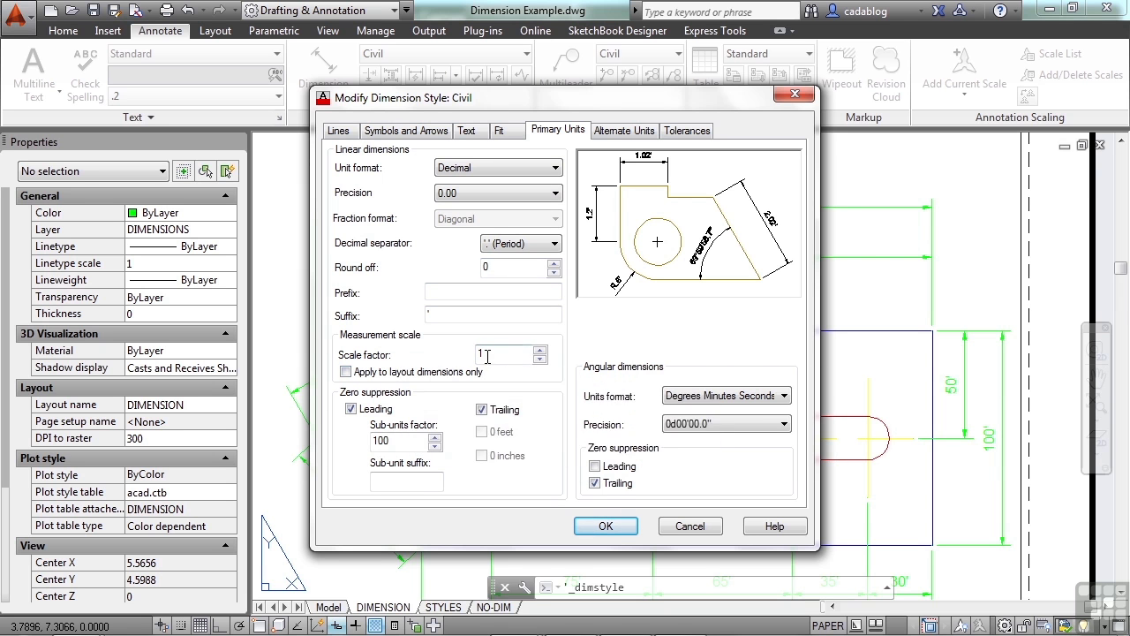
drag(488, 353, 475, 358)
text(5)
click(609, 529)
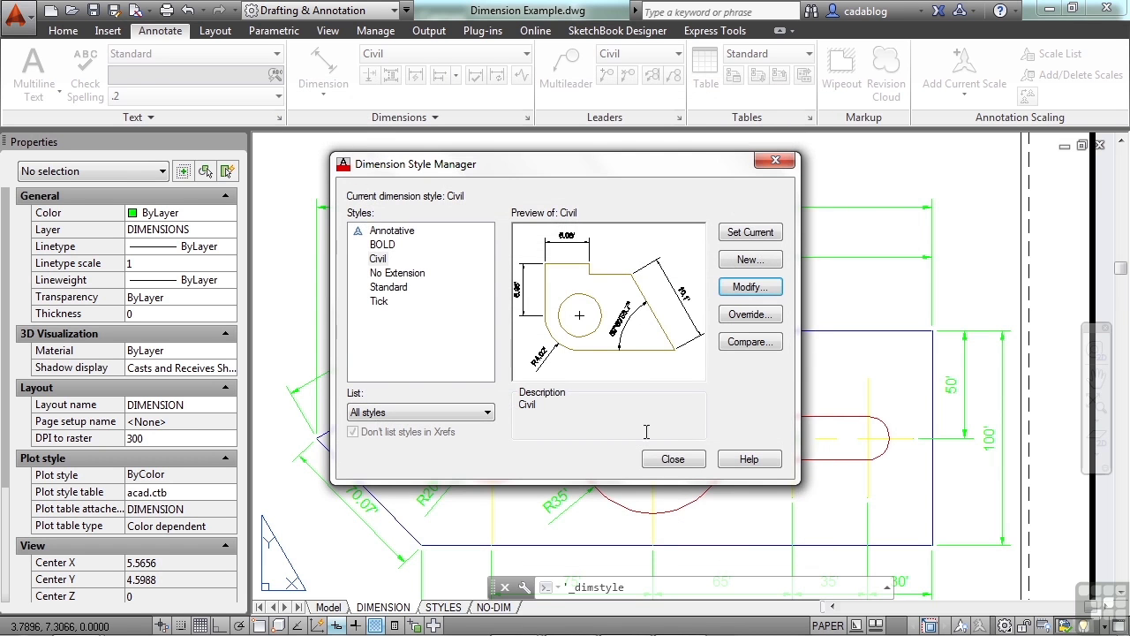
click(673, 459)
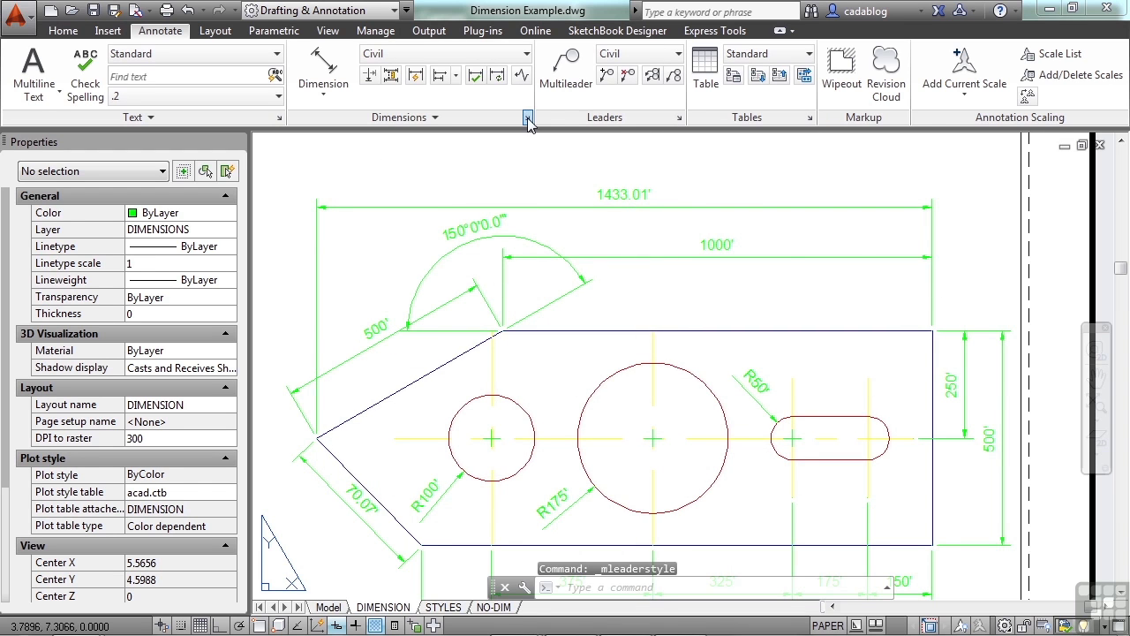
- Change the Civil dimension style's measurement scale factor to 1/5 and apply it
click(527, 117)
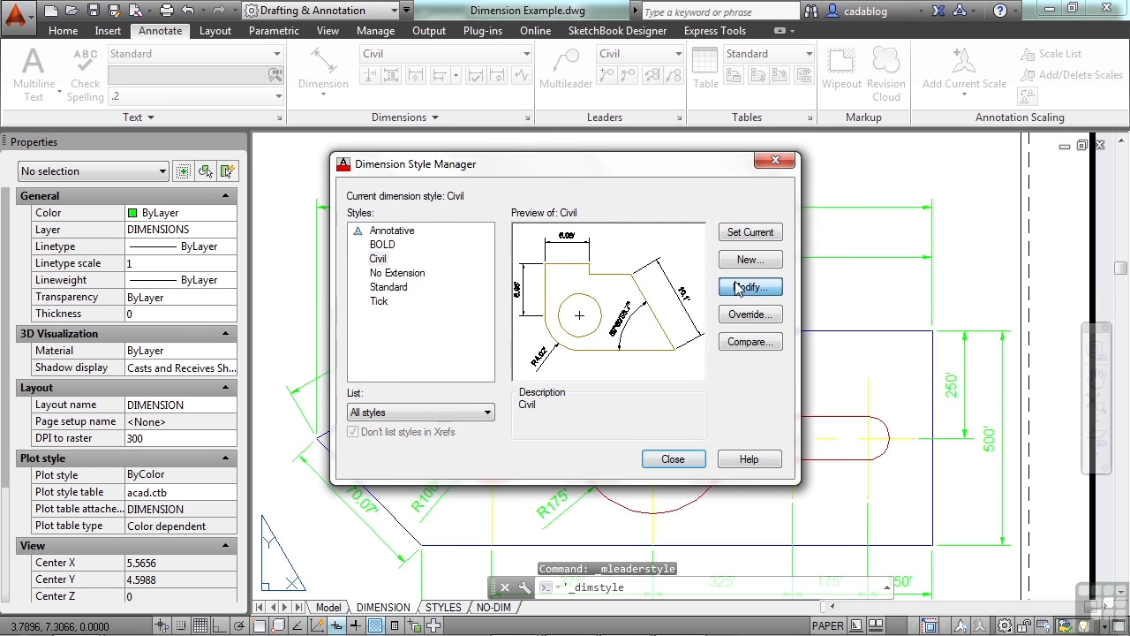
click(747, 286)
double_click(504, 356)
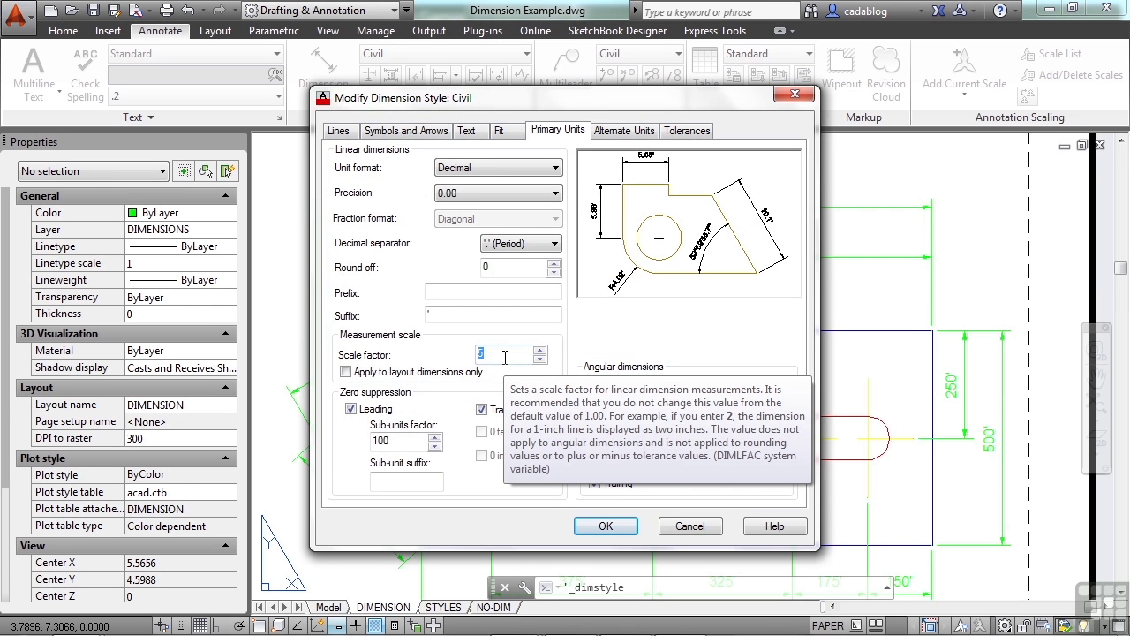
text(1/)
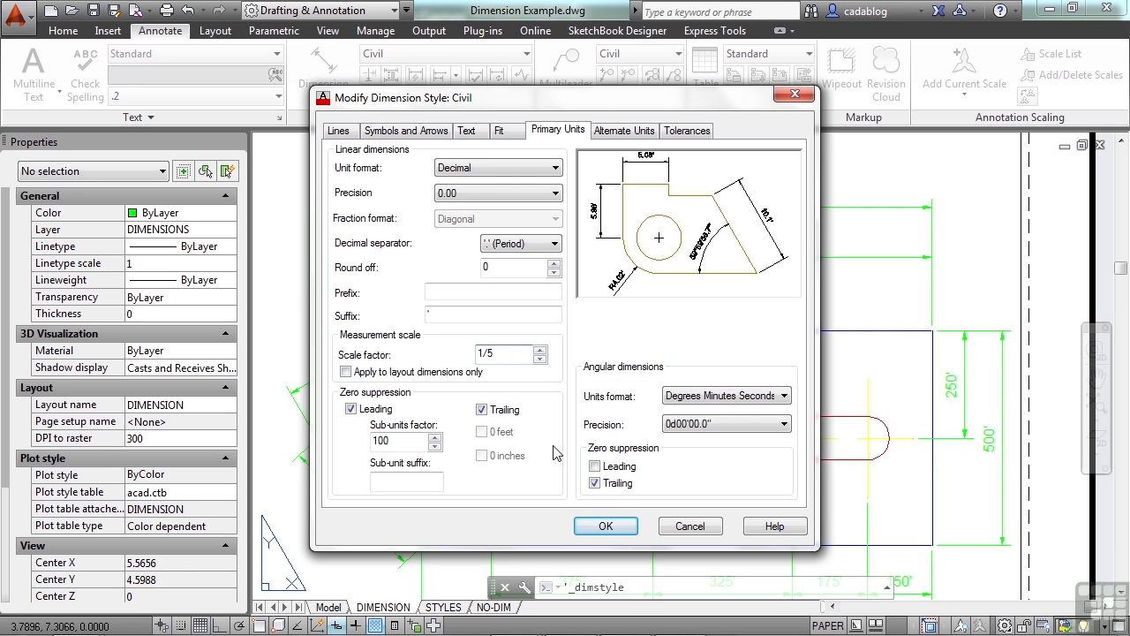
click(605, 526)
click(676, 459)
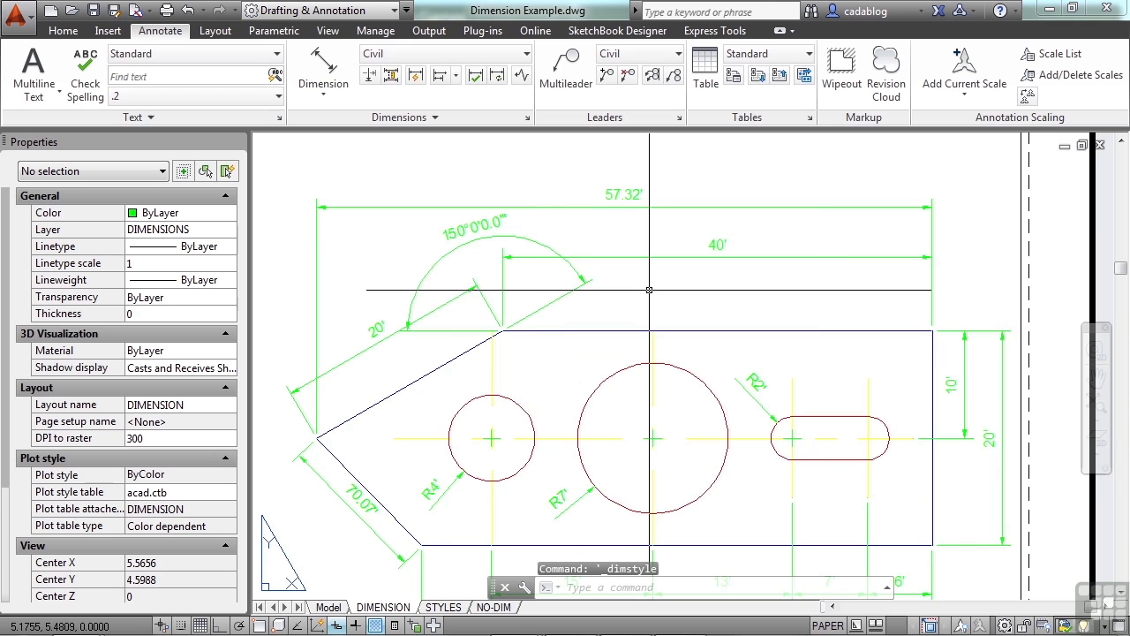
- Restore the Civil dimension style's measurement scale factor to 1 and apply it
scroll(648, 289, down, 2)
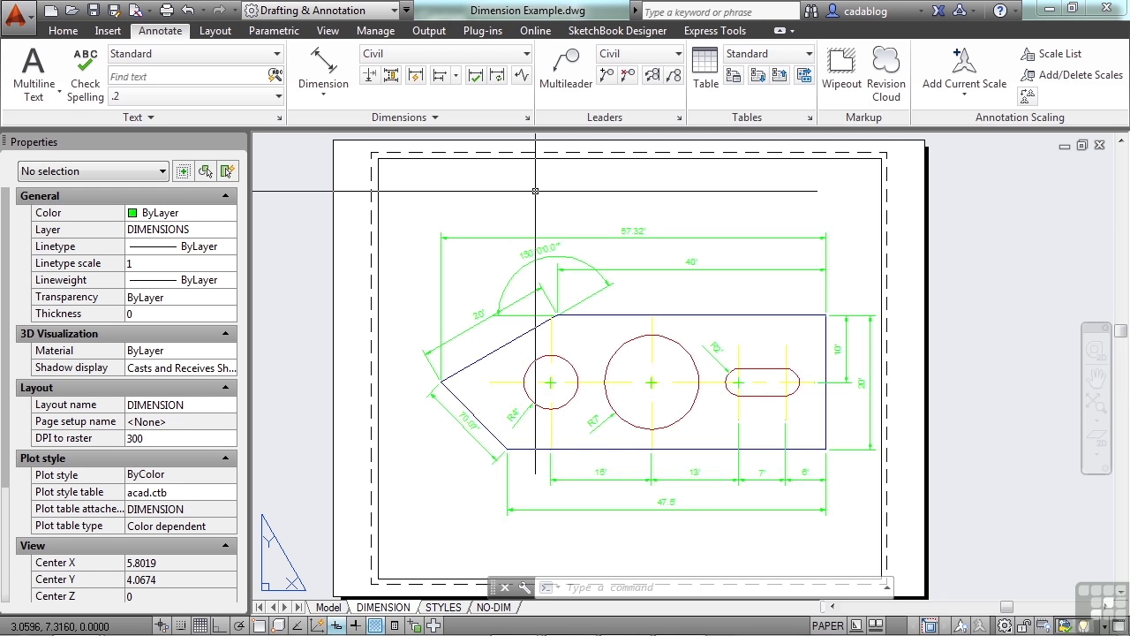
click(527, 118)
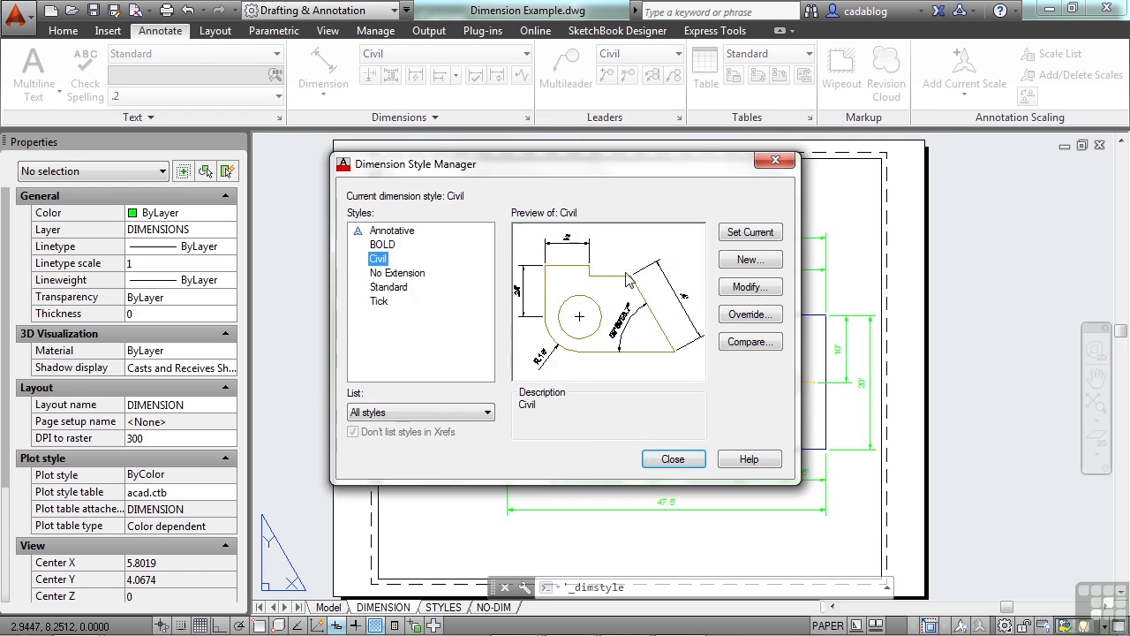
click(749, 287)
drag(500, 355, 476, 358)
text(1)
click(583, 525)
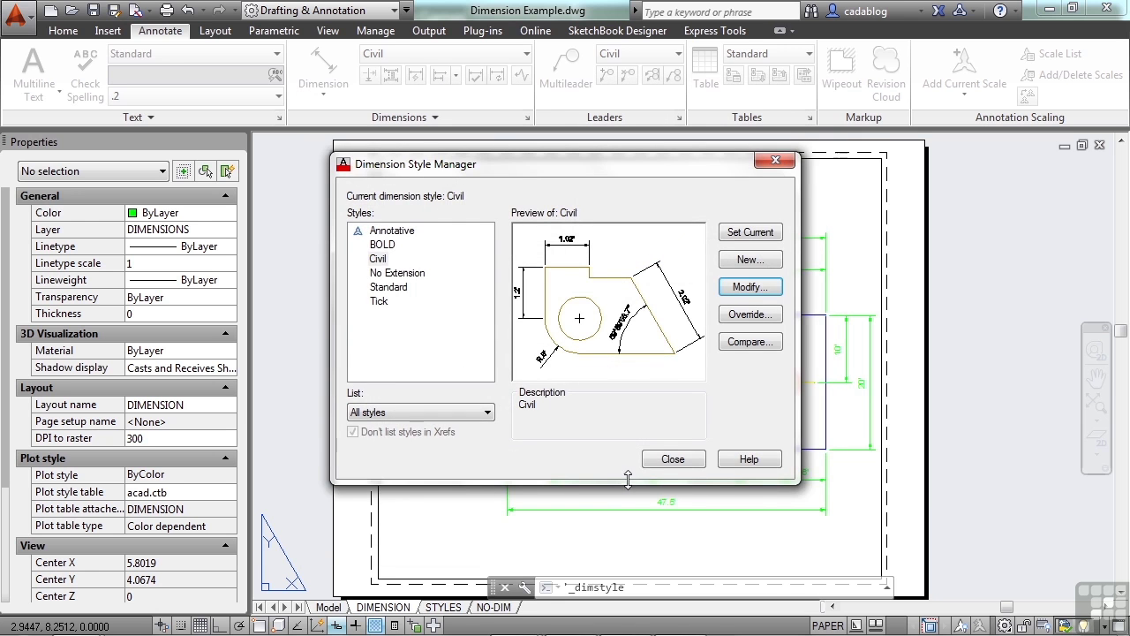
click(663, 460)
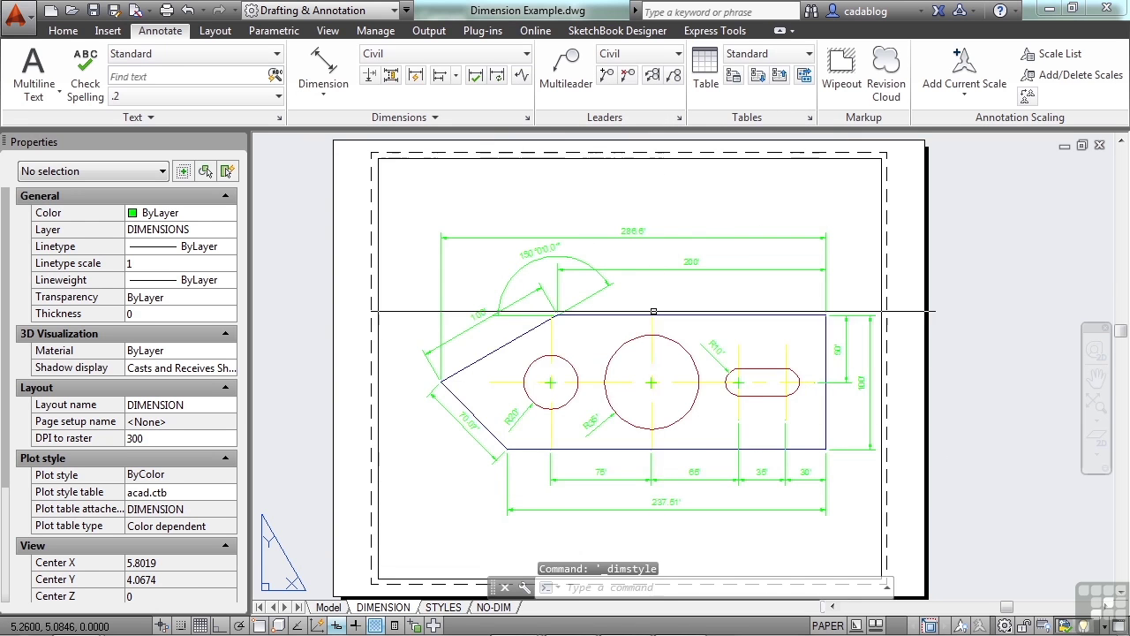
- Set the DIMASSOC system variable to 0 so new dimensions are created exploded
scroll(648, 308, up, 4)
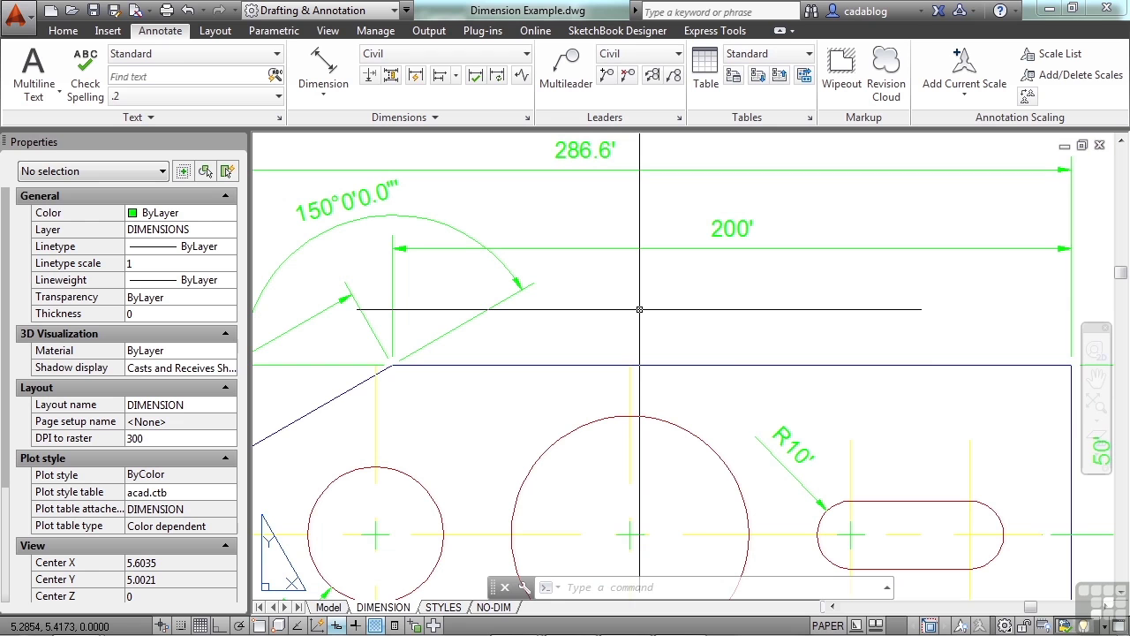
text(dima)
text(0)
key(Return)
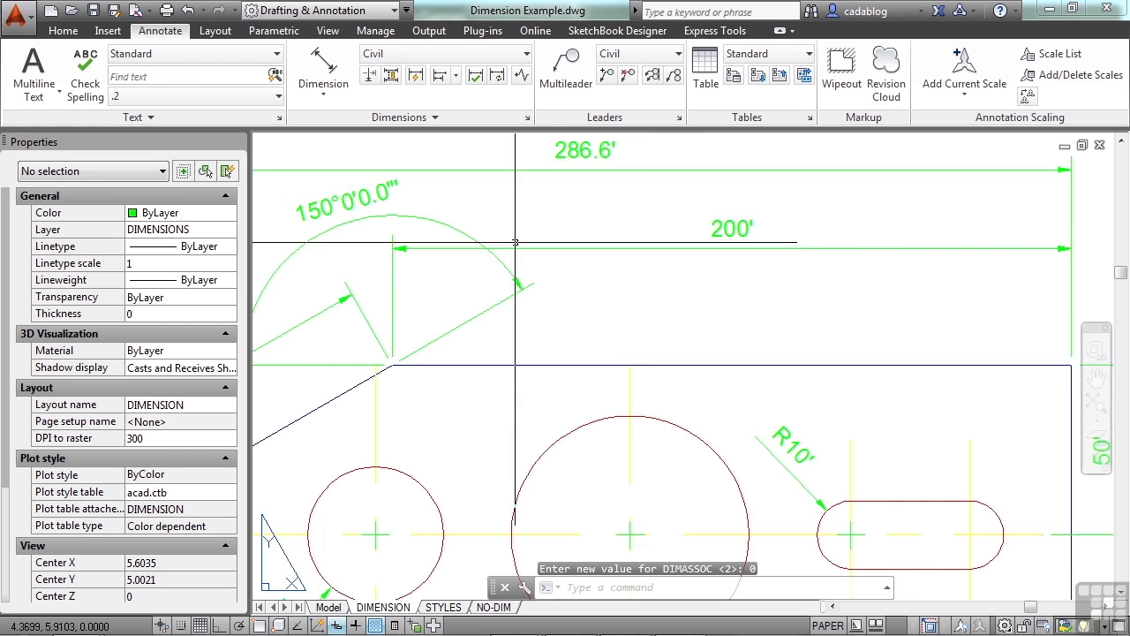
- Add an aligned dimension along the plate's upper edge with text 5, placing it between the edge and the 200' dimension
click(323, 66)
click(392, 363)
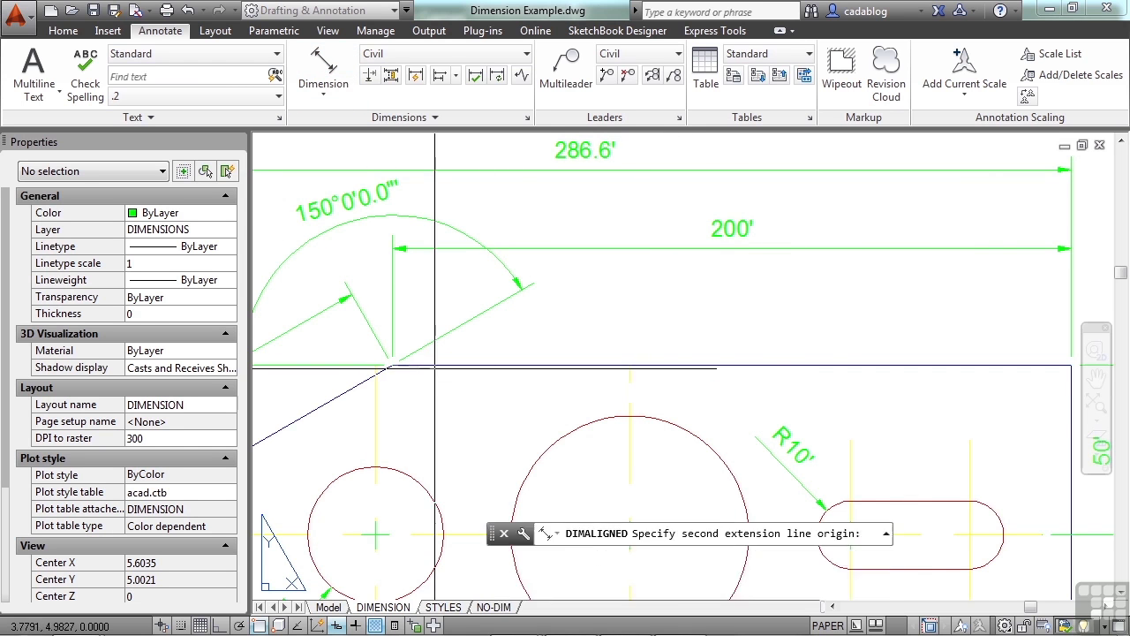
click(1071, 364)
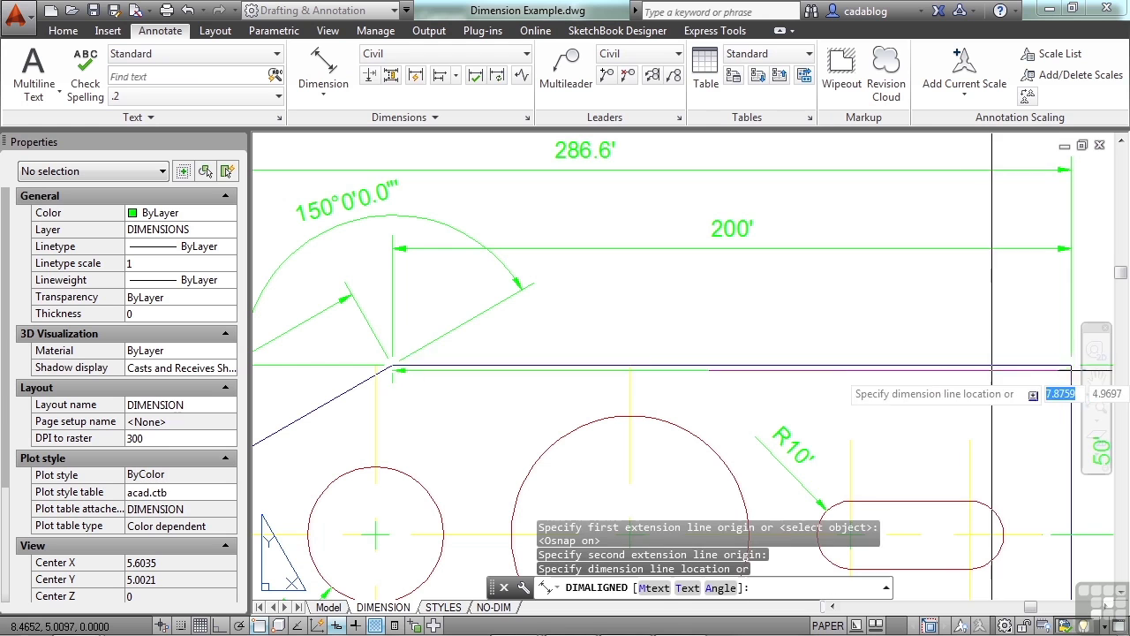
text(t)
key(Return)
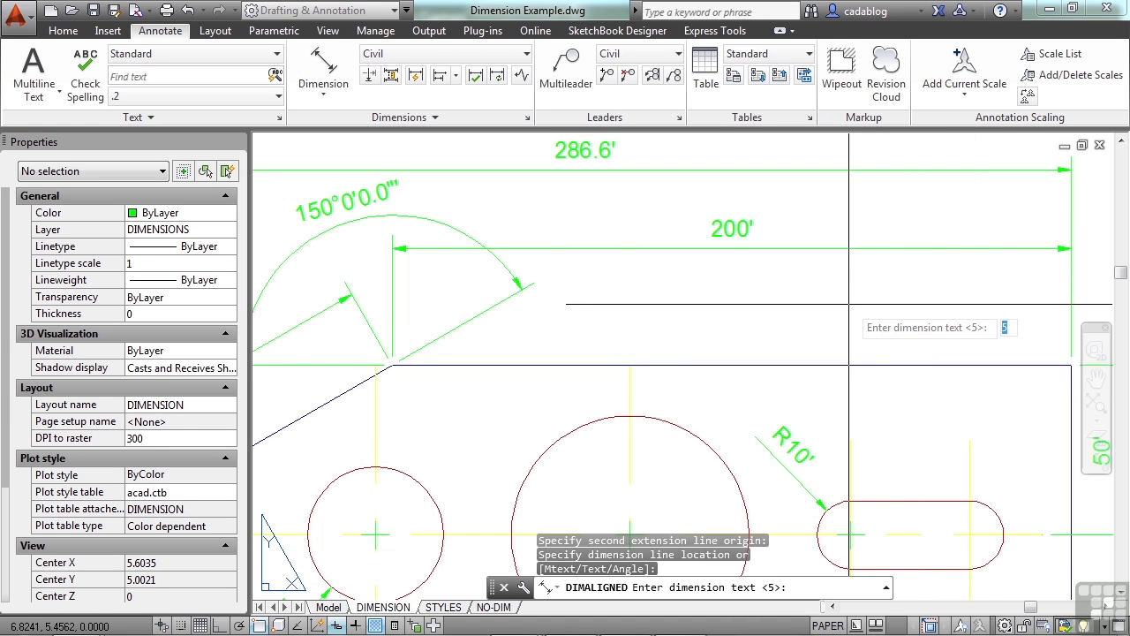
key(Return)
click(731, 281)
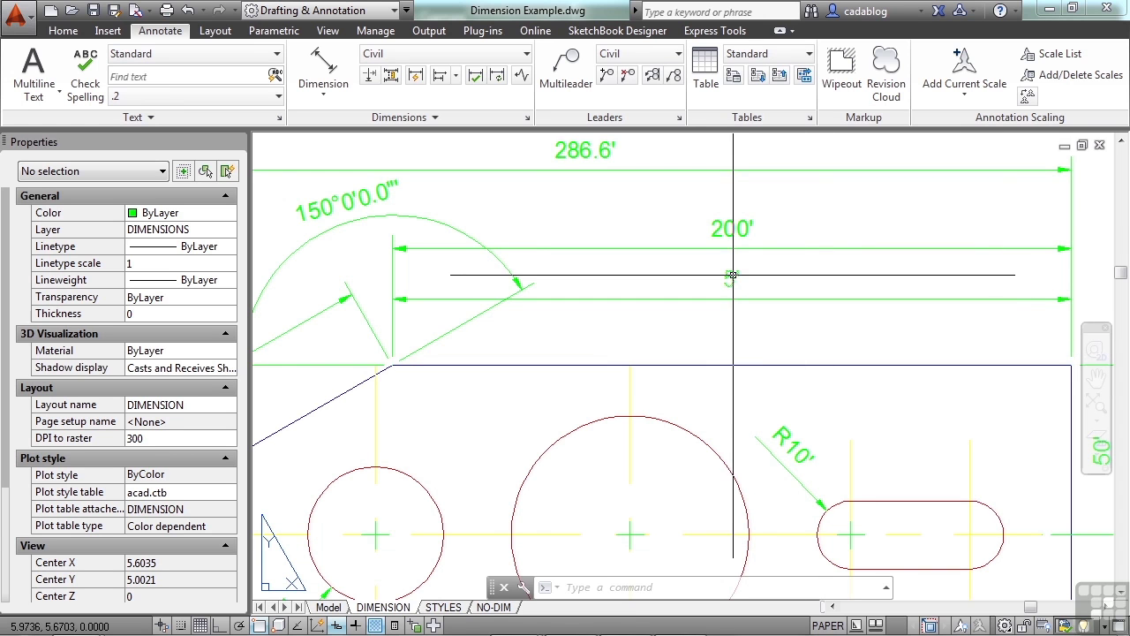
- Select the new dimension's line and arrowhead separately to examine what kind of objects they are
click(756, 299)
drag(756, 298, 705, 294)
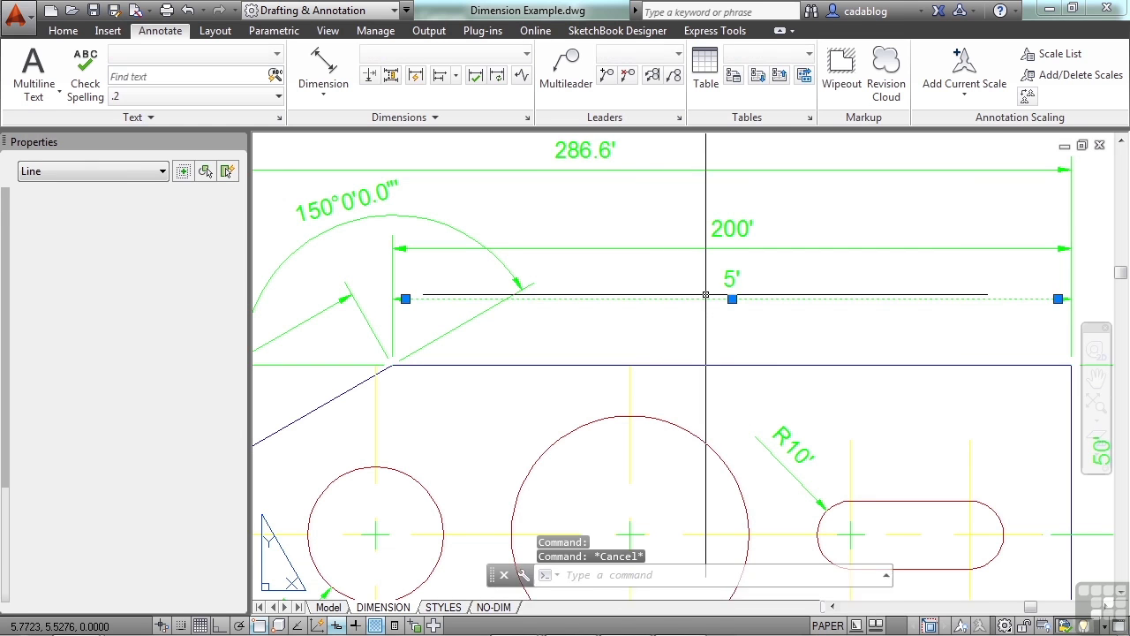
click(650, 315)
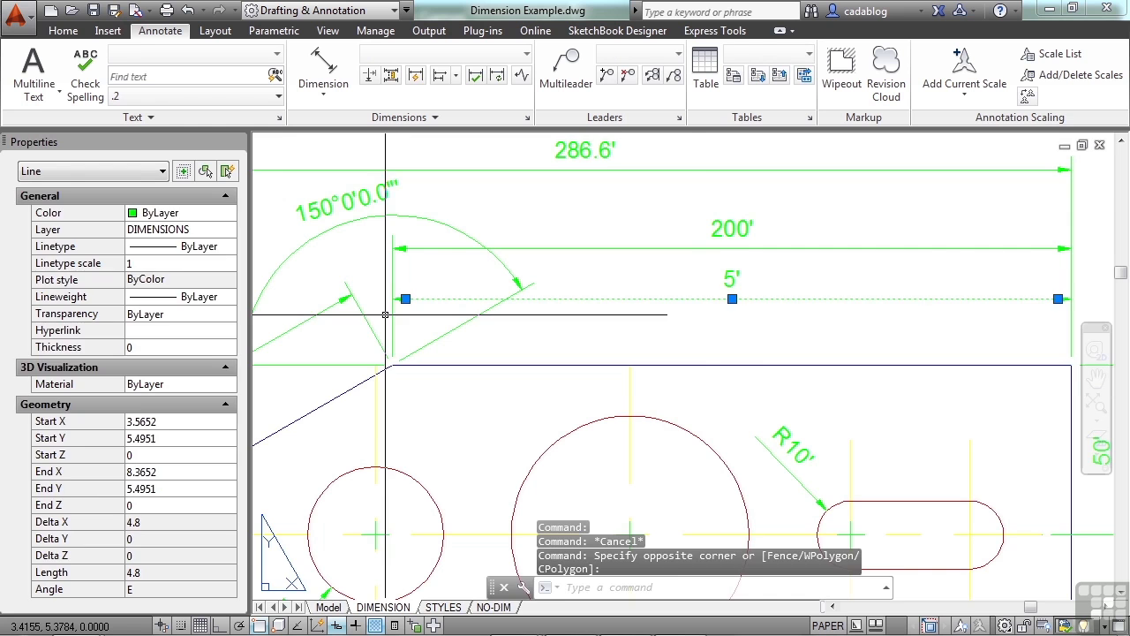
key(Escape)
scroll(393, 229, up, 4)
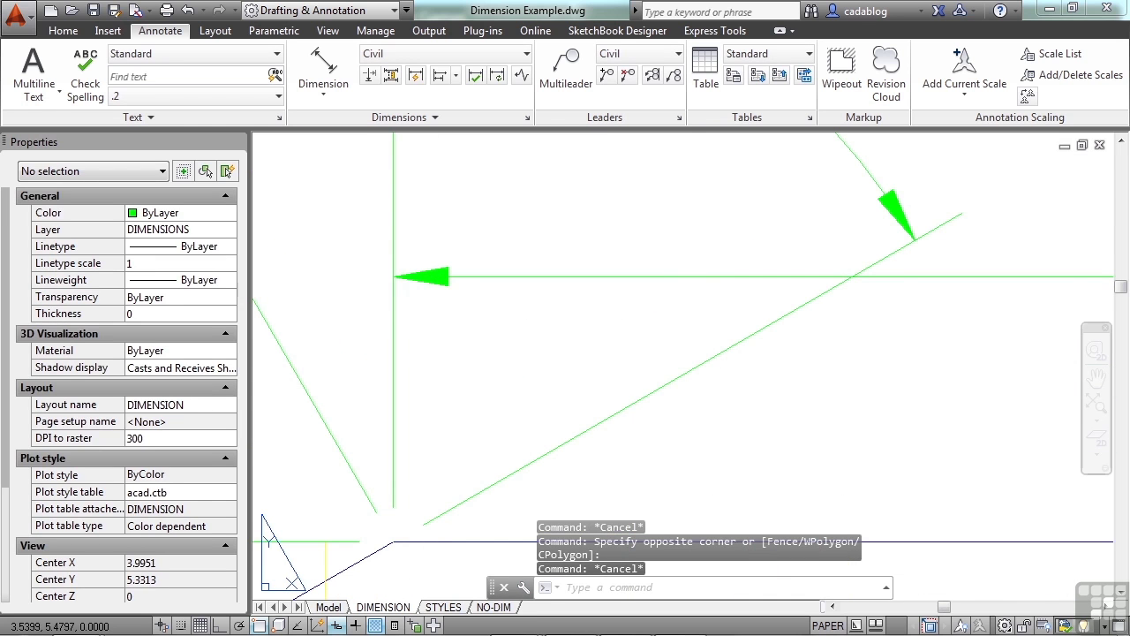
click(433, 284)
scroll(420, 314, down, 6)
key(Escape)
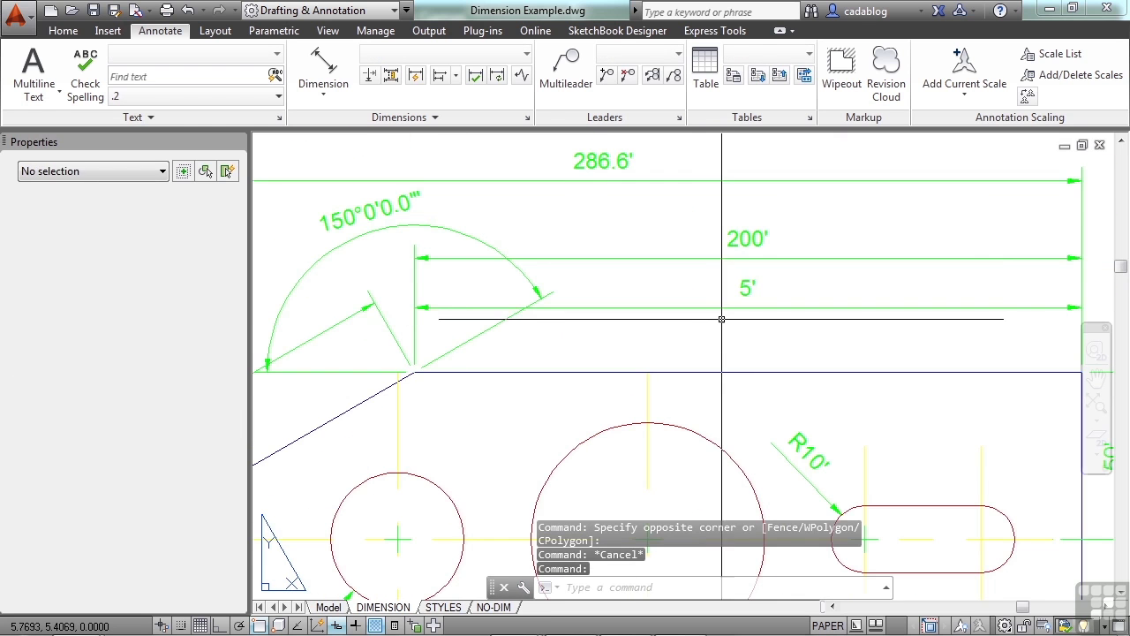
- Move the new dimension's 5' text along its line toward the plate's right end
scroll(746, 295, up, 6)
click(722, 279)
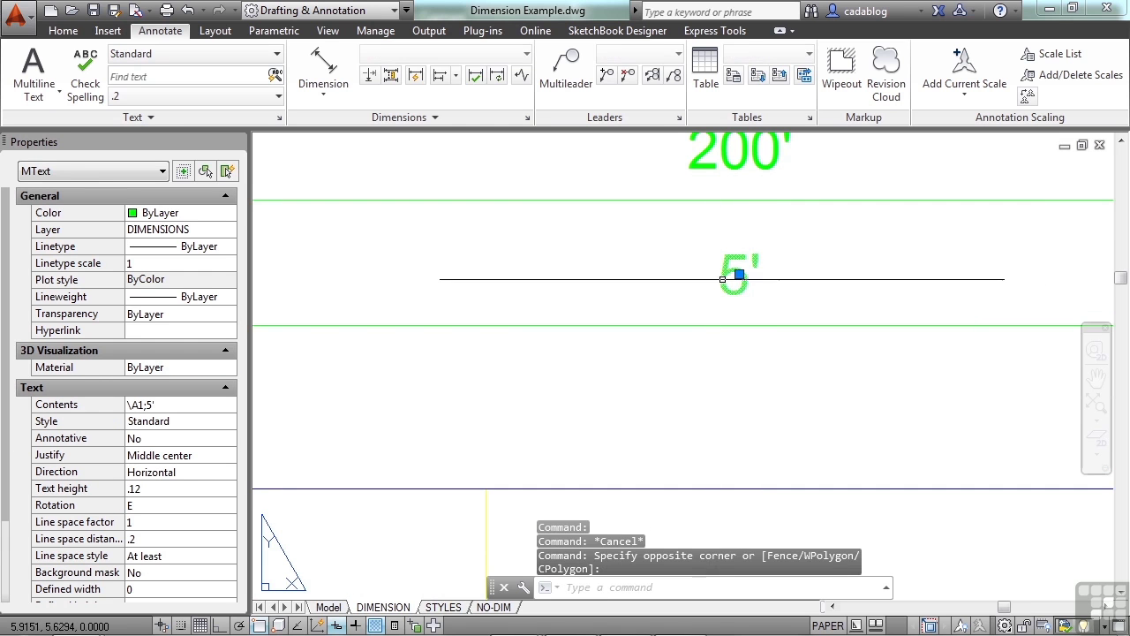
click(739, 275)
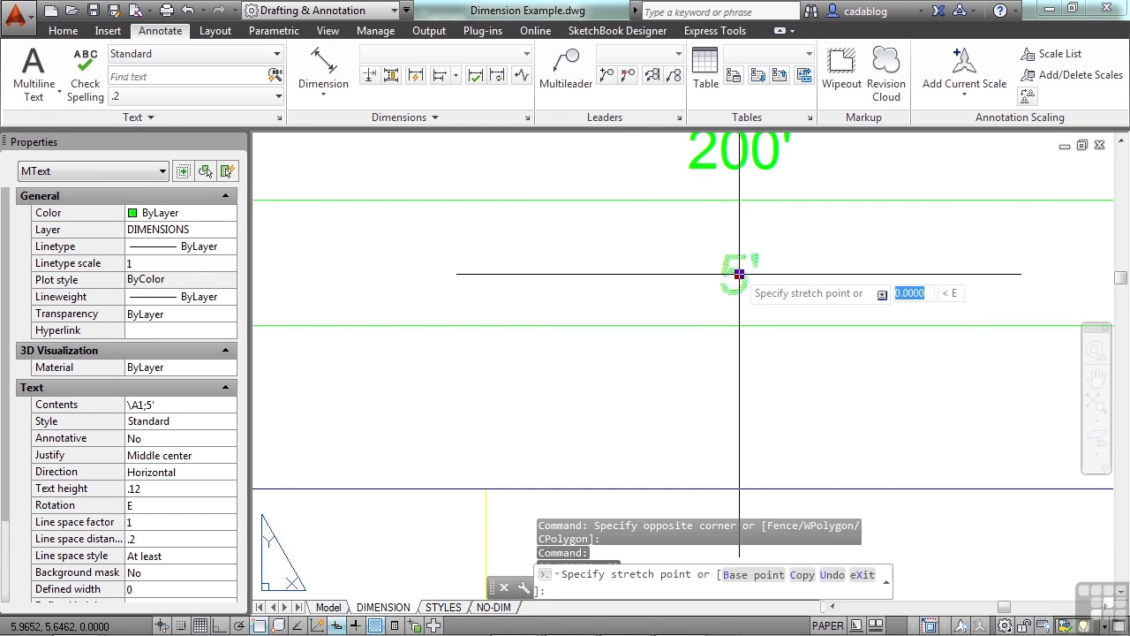
scroll(738, 275, down, 4)
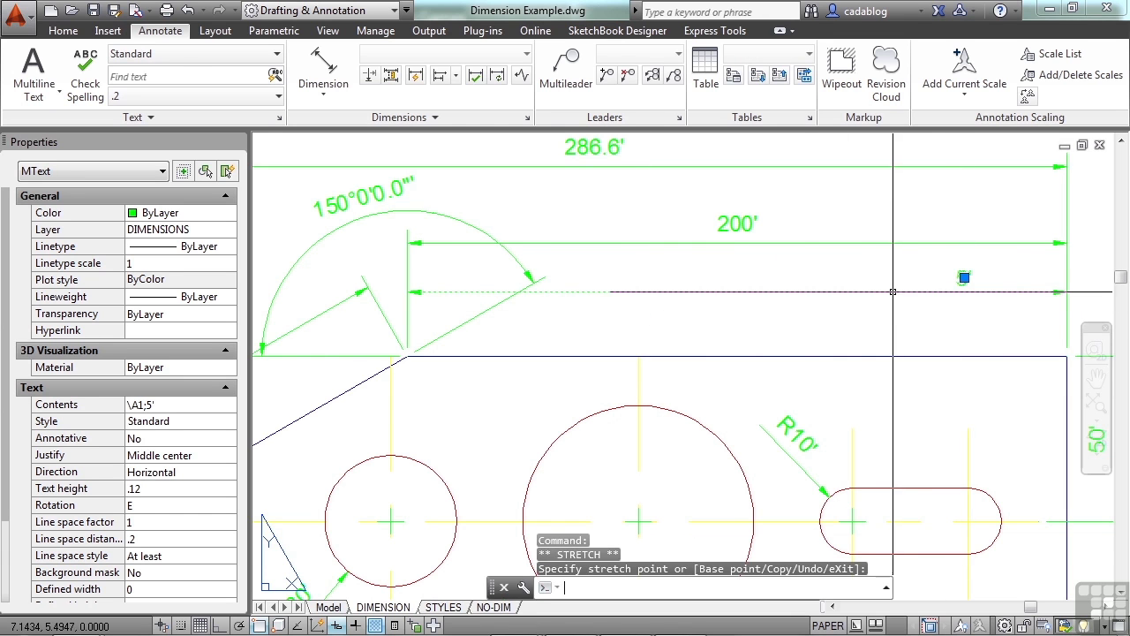
key(Escape)
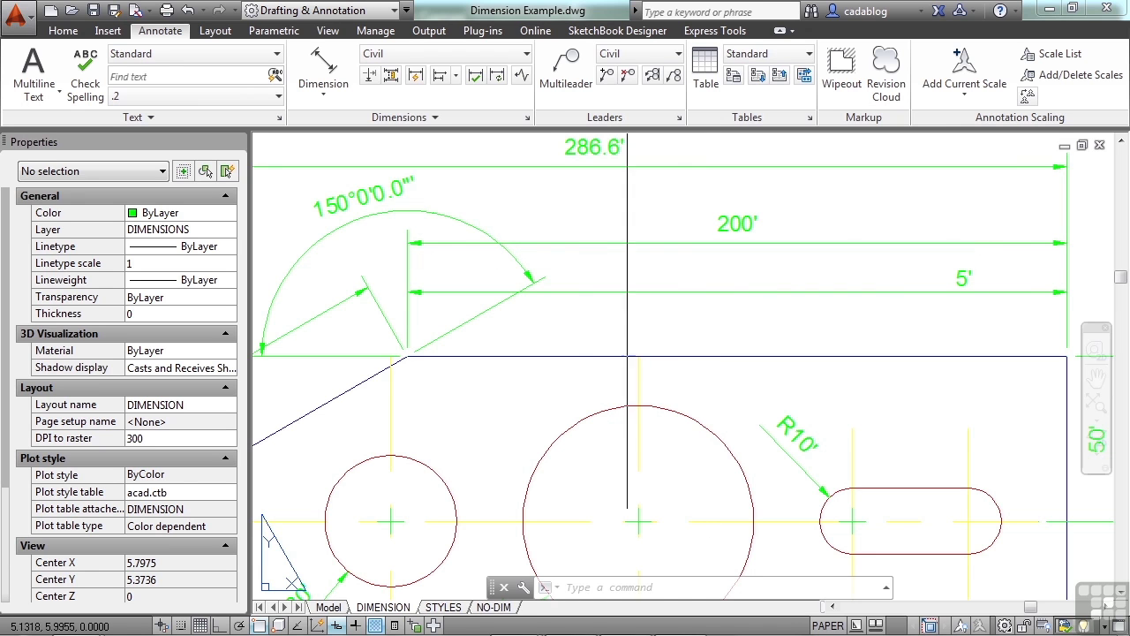
- Set the DIMASSOC system variable to 1 so new dimensions are created as non-associative dimension objects
text(dimass)
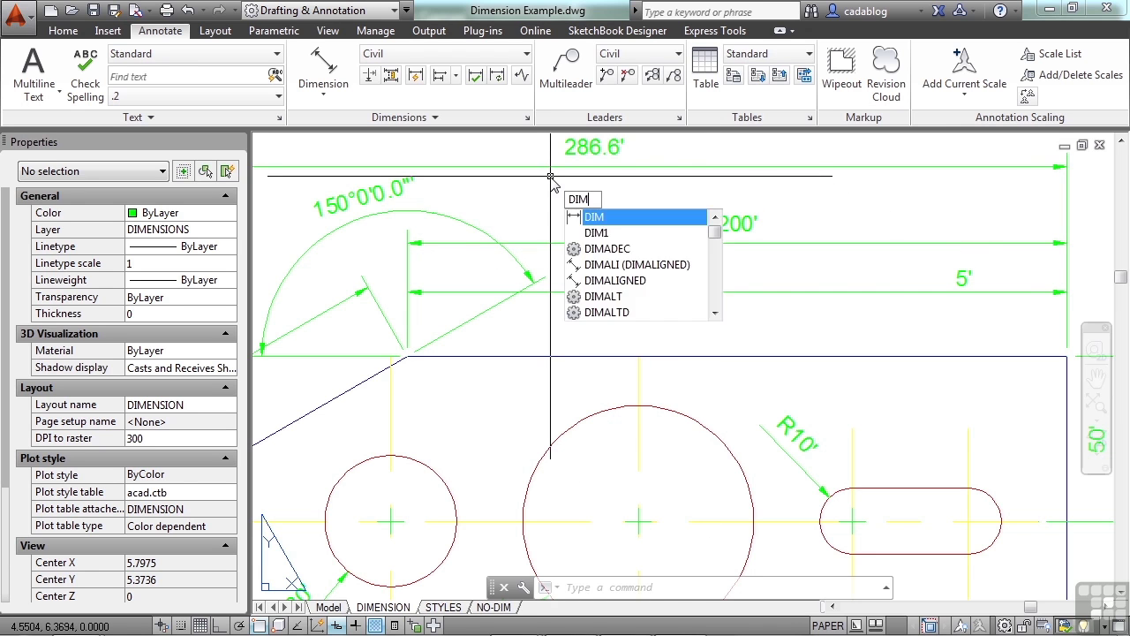
key(Return)
text(1)
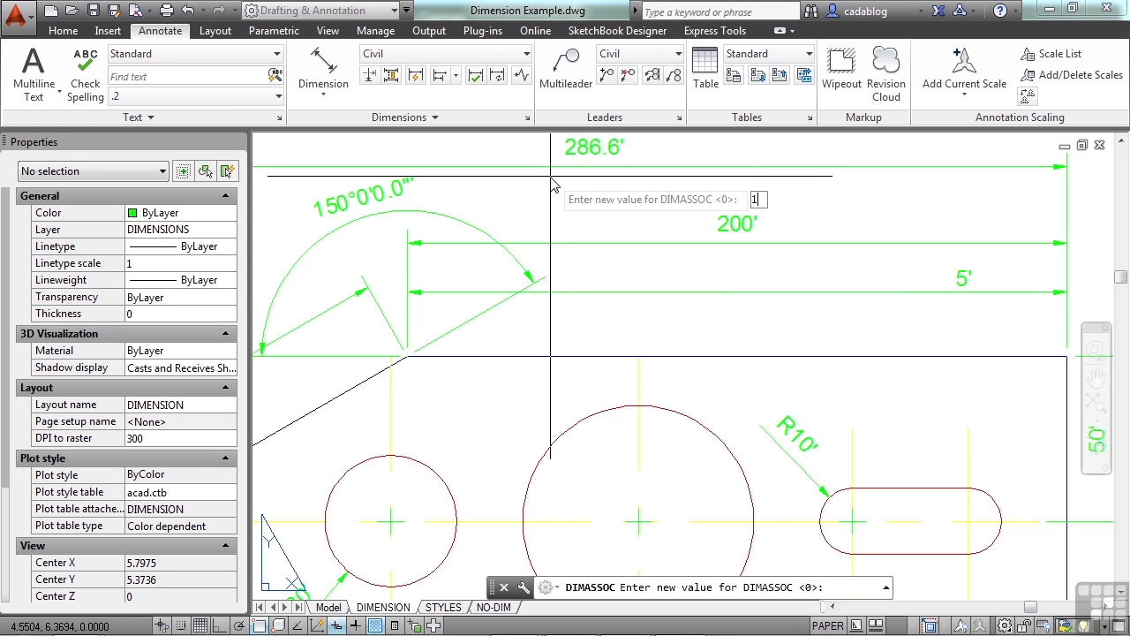
key(Return)
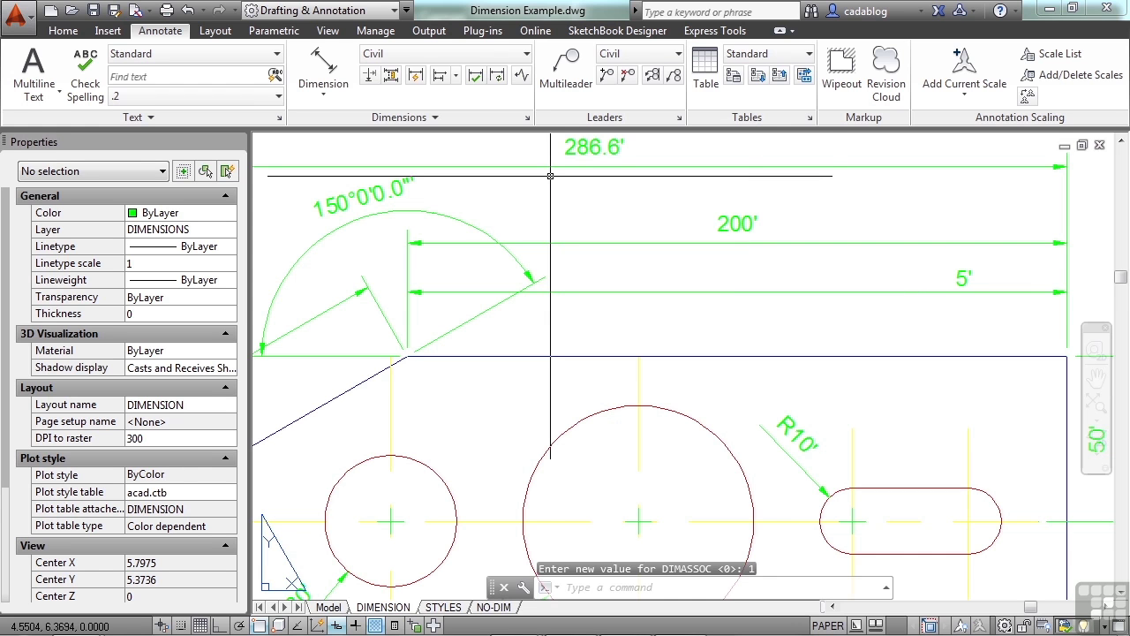
- Add an aligned dimension along the plate's upper edge, placing it between the edge and the exploded 5' dimension
click(323, 71)
click(404, 355)
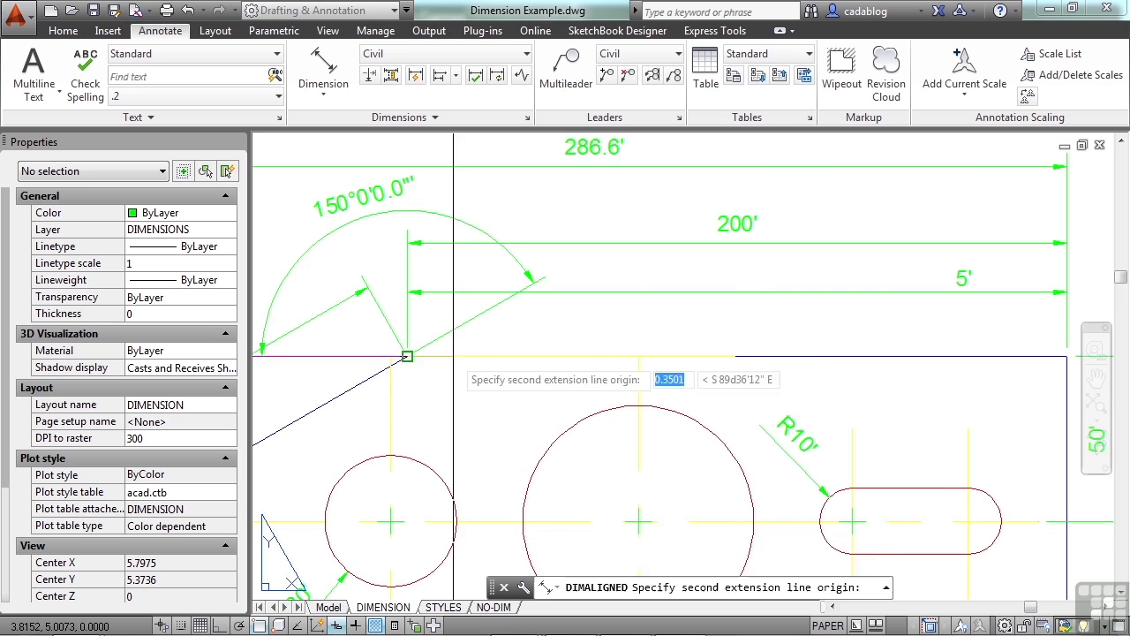
click(1068, 356)
click(1042, 333)
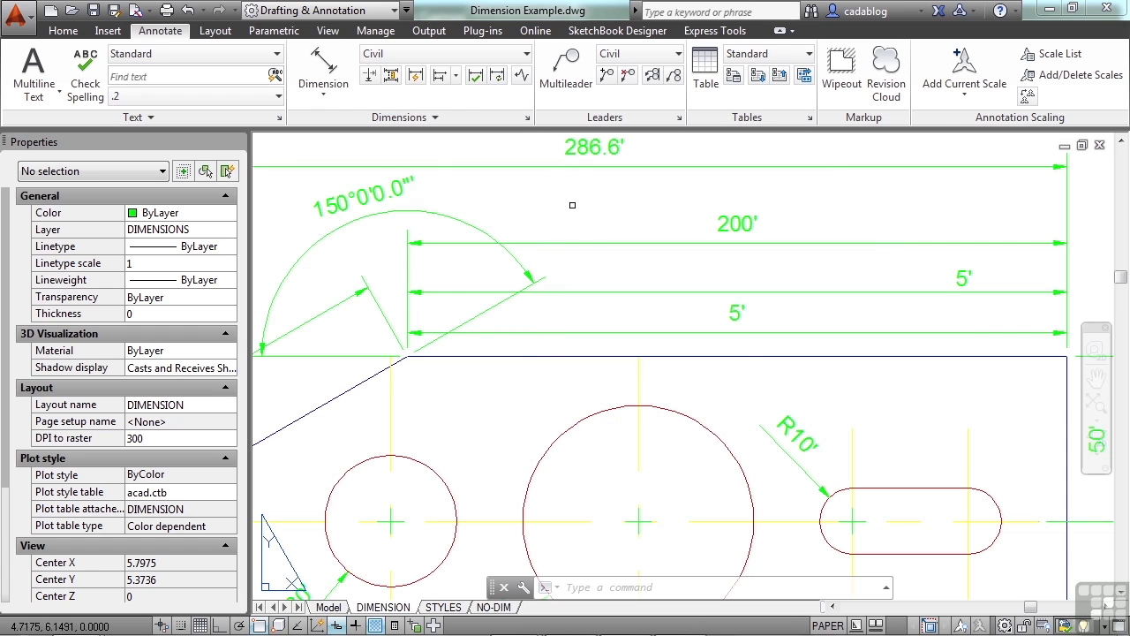
mouse_move(598, 250)
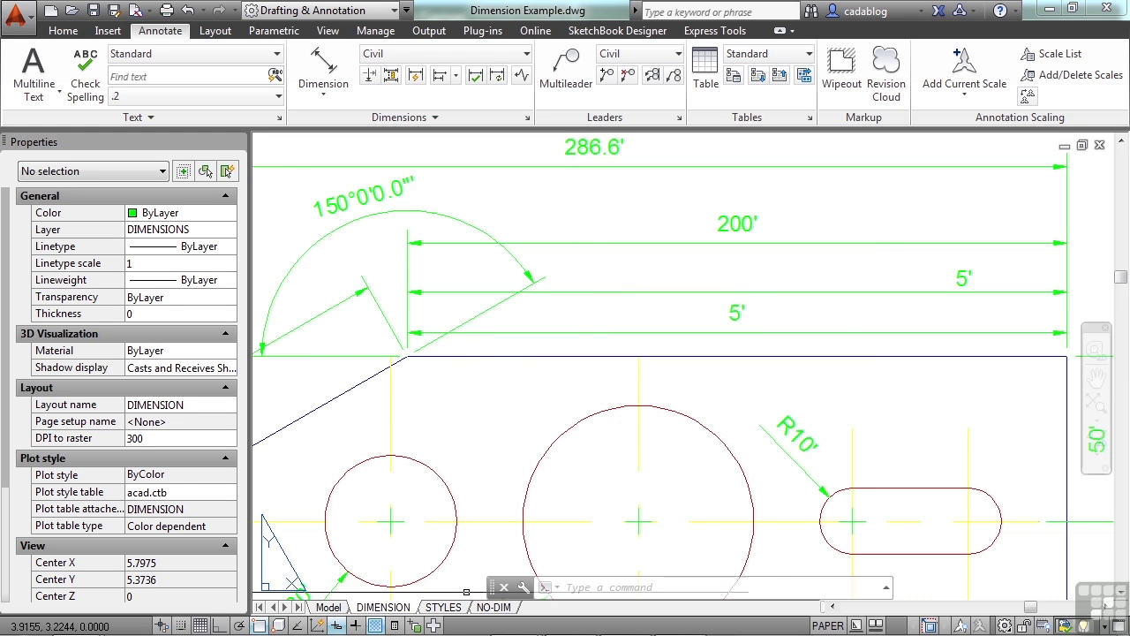
- Switch to the STYLES layout and examine the dimensions around the plate's upper edge and angled corner
click(460, 608)
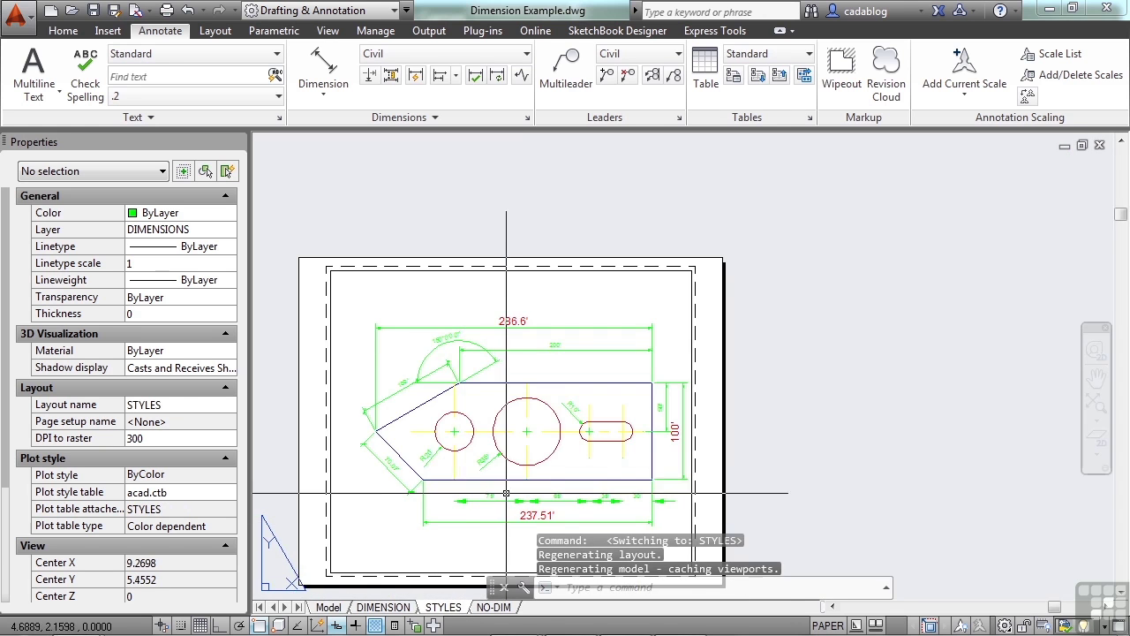
scroll(511, 324, up, 5)
scroll(615, 317, down, 3)
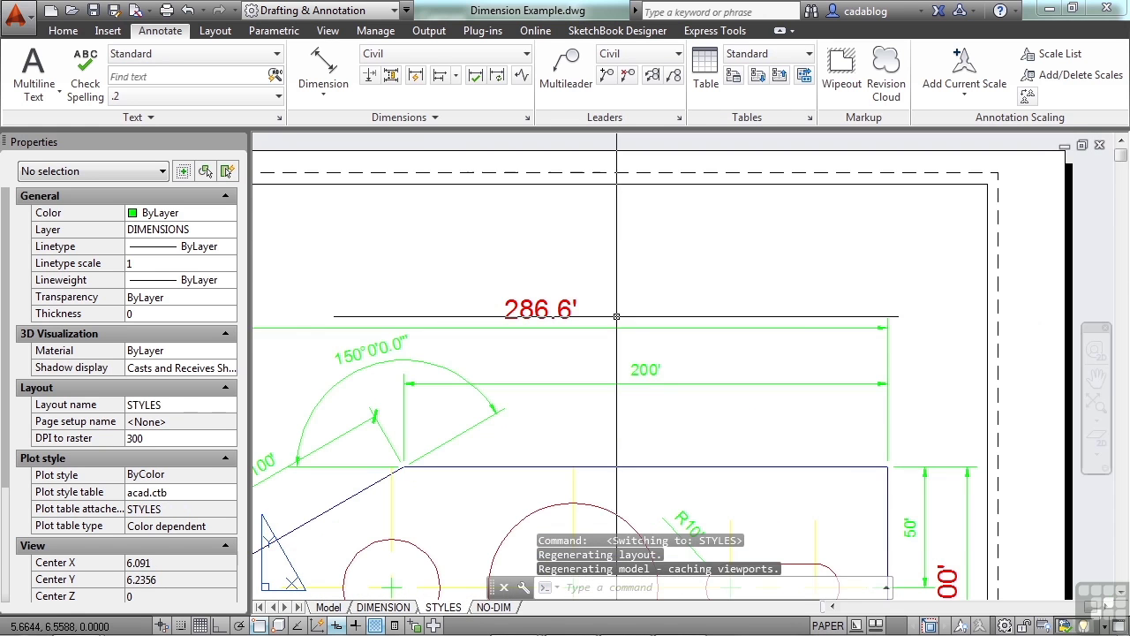
scroll(385, 419, up, 3)
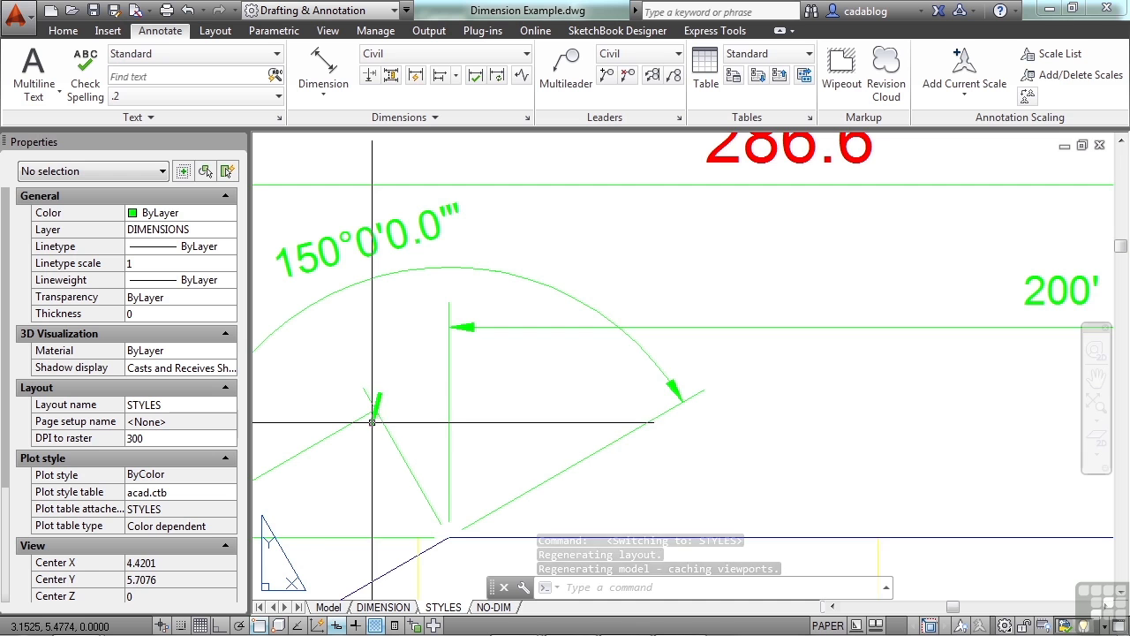
scroll(478, 330, down, 5)
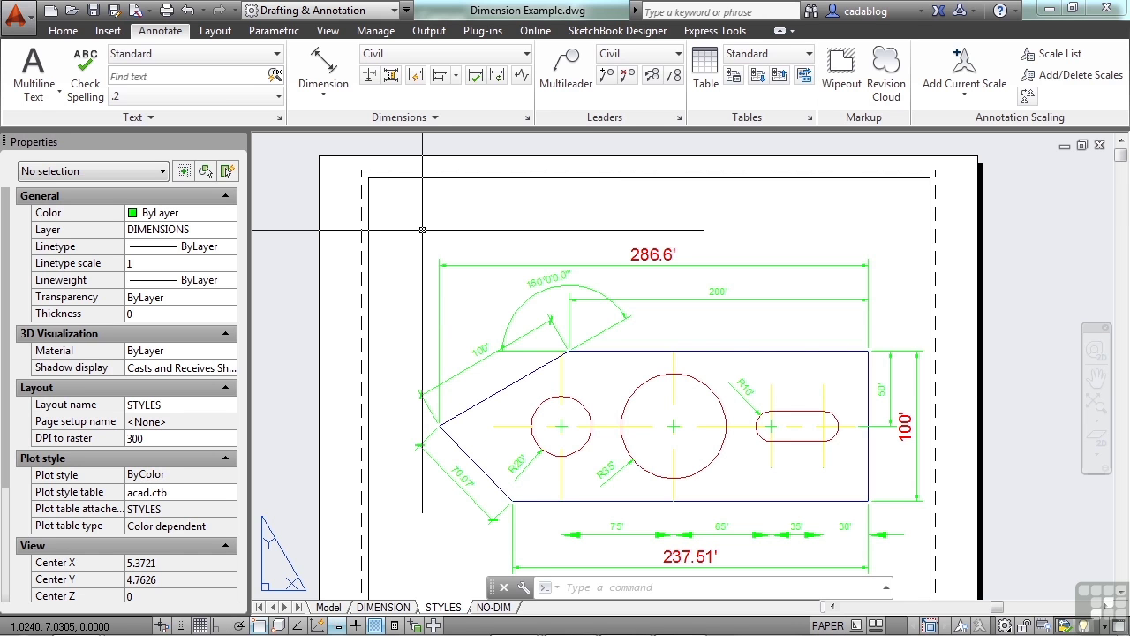
- Delete the plate's upper edge through the viewport, and select the 200' dimension from paper space to inspect it
double_click(617, 353)
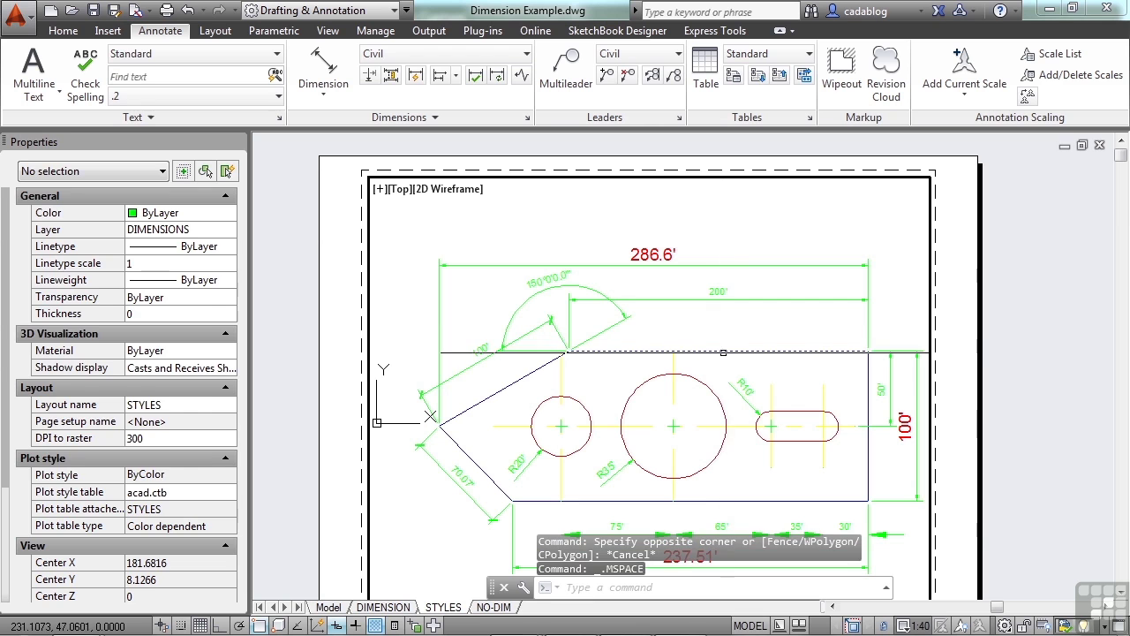
click(723, 352)
key(Delete)
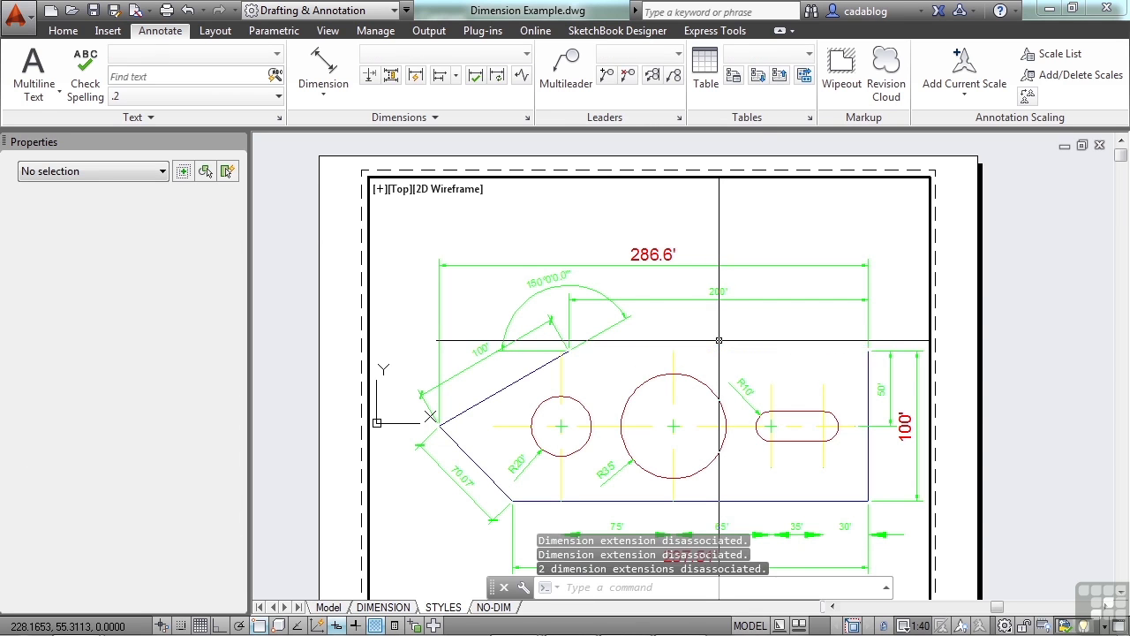
double_click(1004, 297)
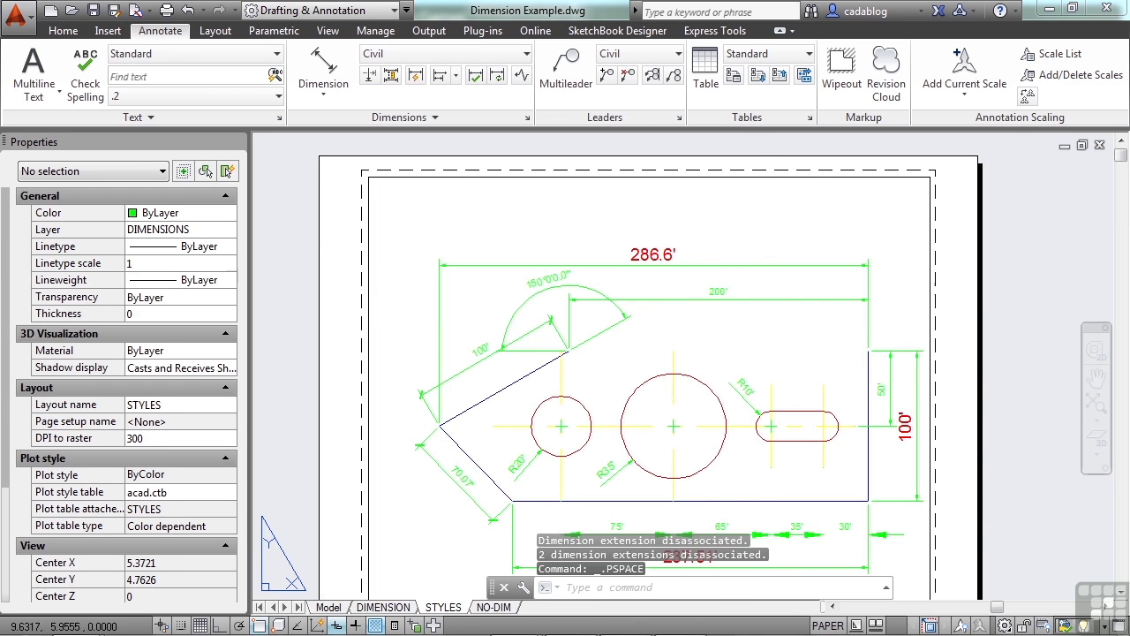
click(757, 300)
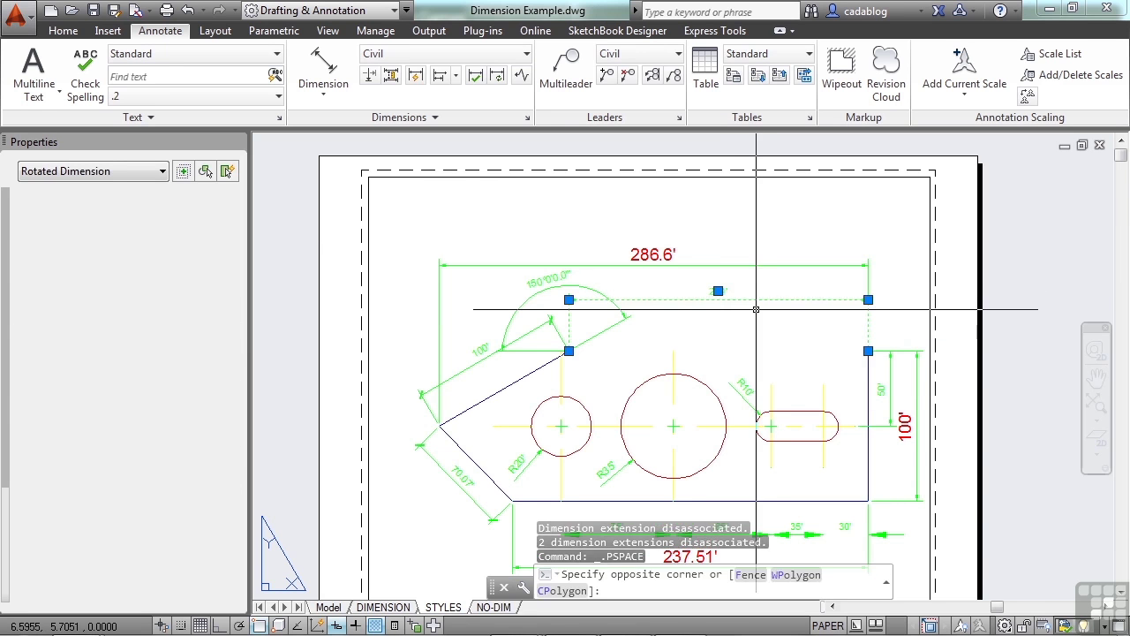
key(Escape)
scroll(724, 292, up, 4)
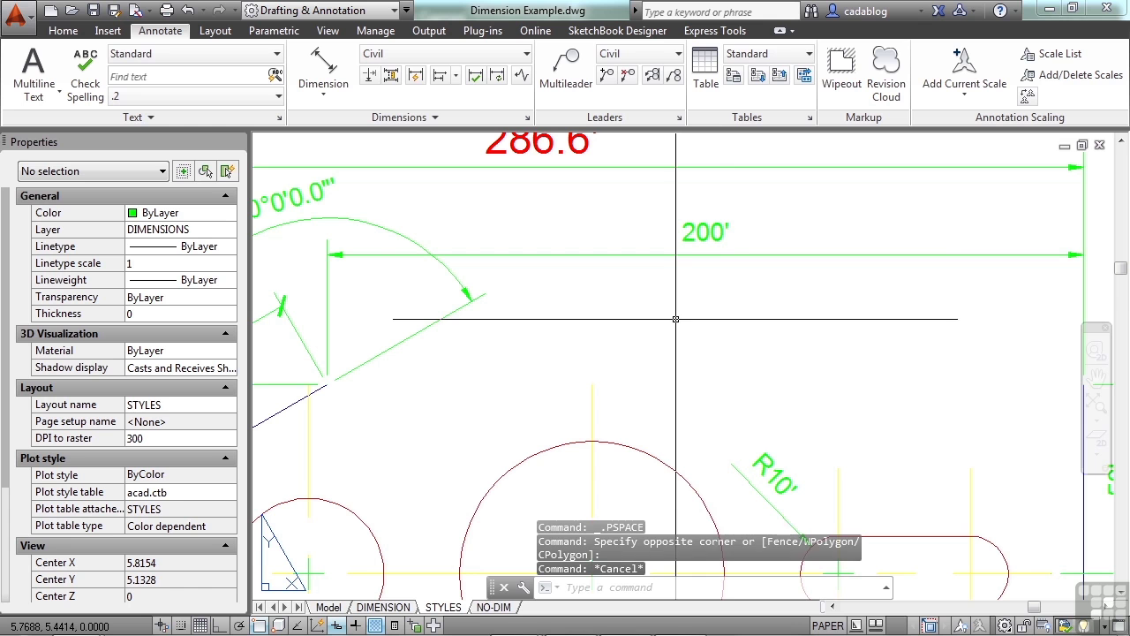
text(l)
key(Return)
key(Escape)
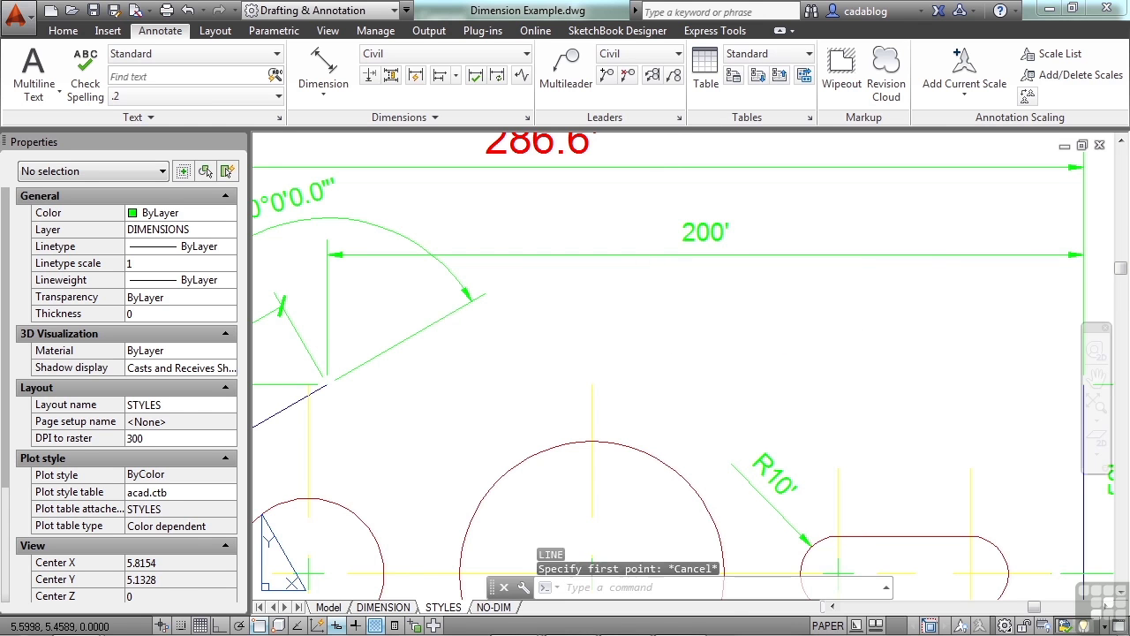
- Redraw the plate's missing upper edge as a line between its two corners in model space, and return to paper space
text(l)
key(Return)
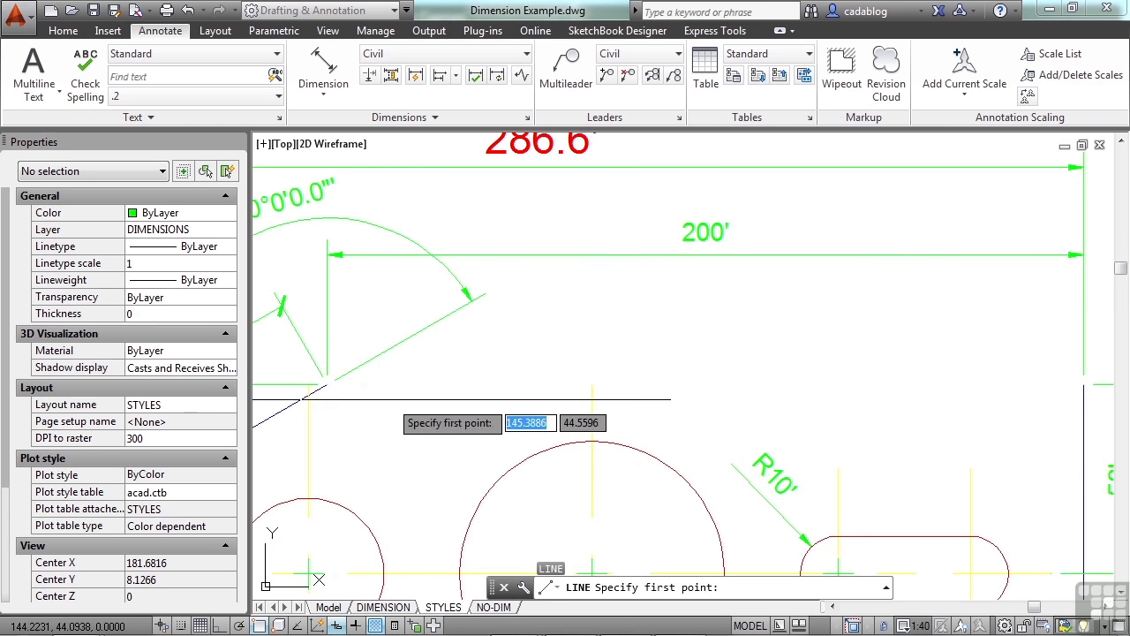
click(327, 385)
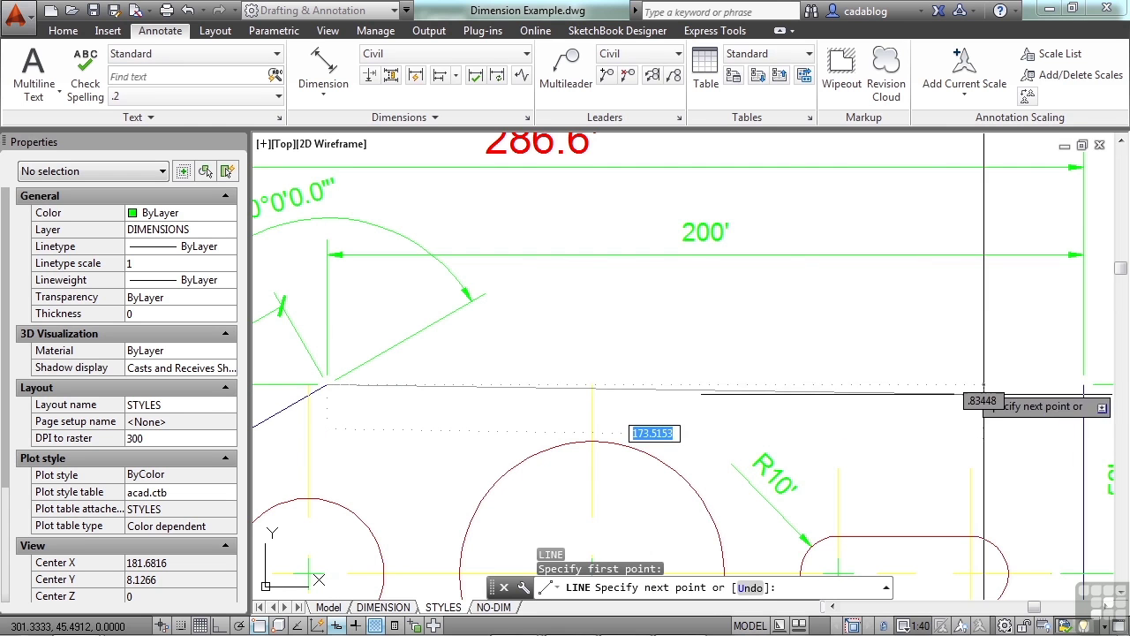
click(1083, 384)
key(Return)
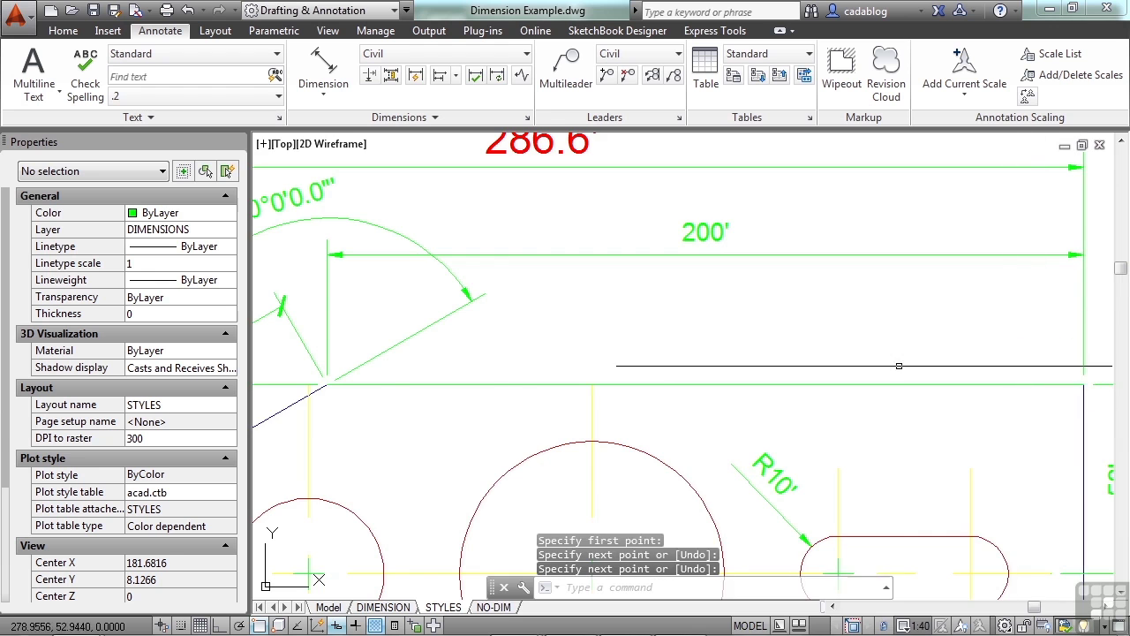
scroll(899, 366, down, 3)
double_click(1045, 332)
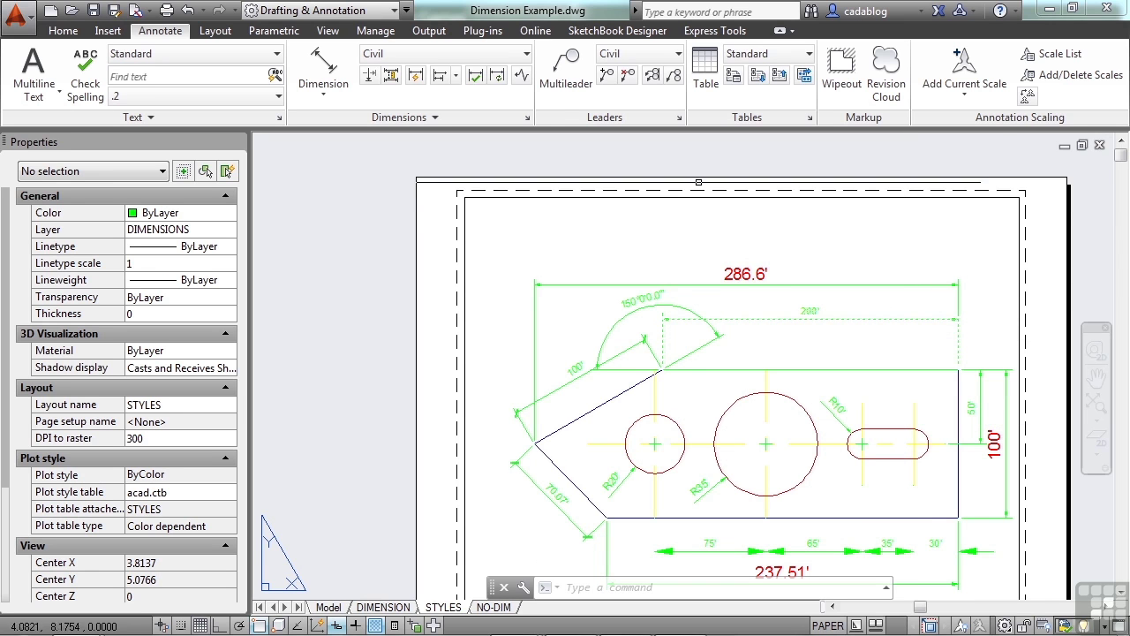
- Reassociate the 200' dimension with the new upper edge, picking its right endpoint first and its left endpoint second
click(453, 121)
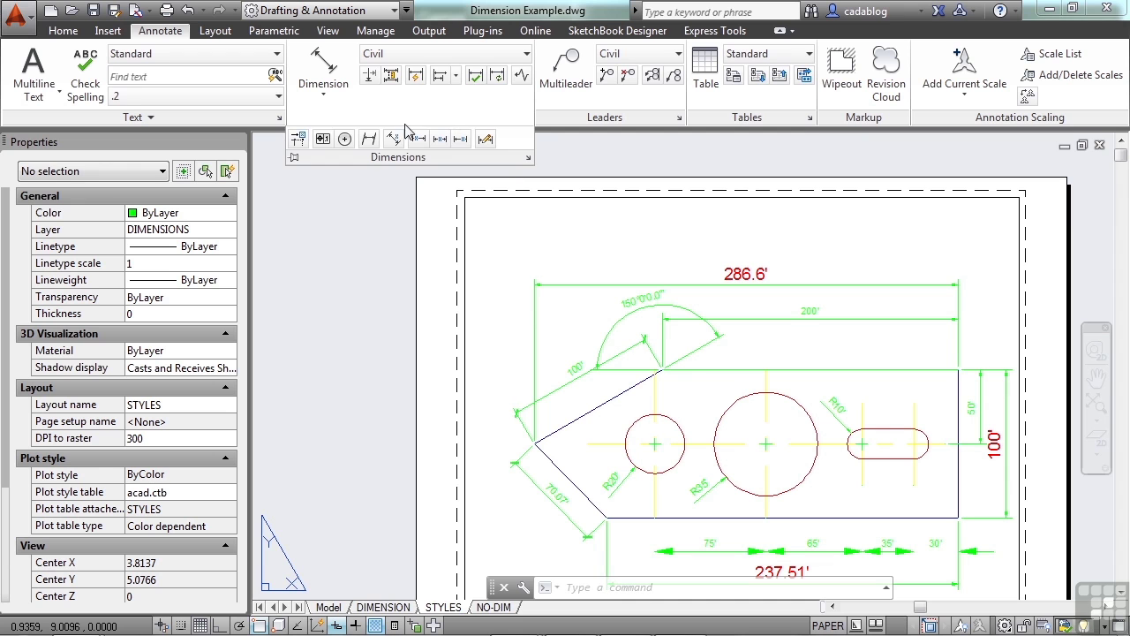
click(300, 142)
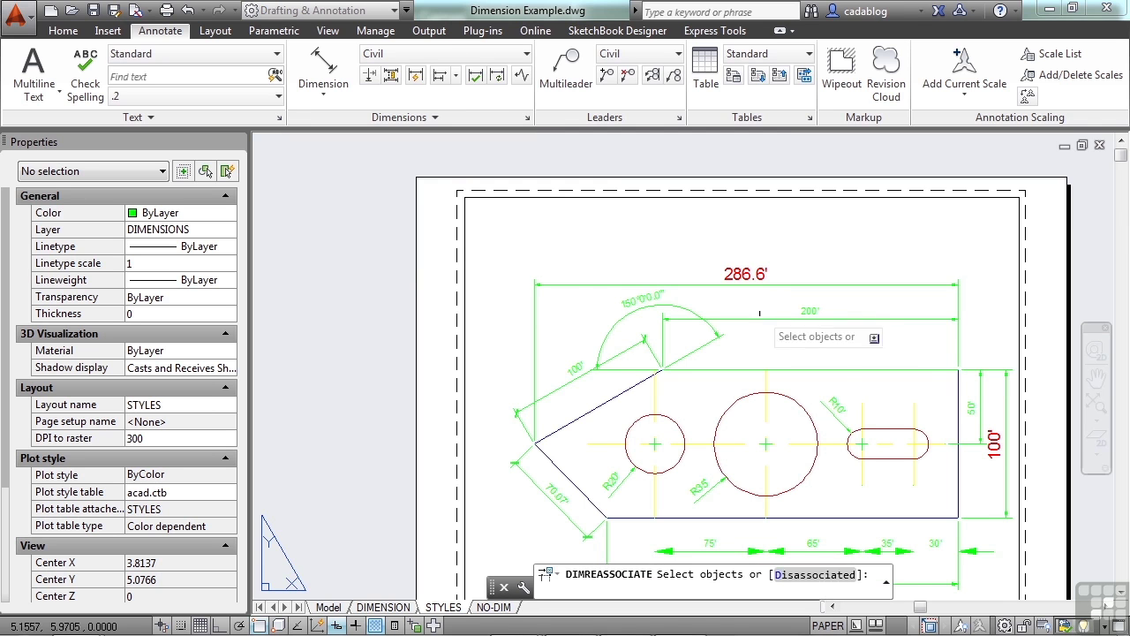
scroll(817, 341, up, 2)
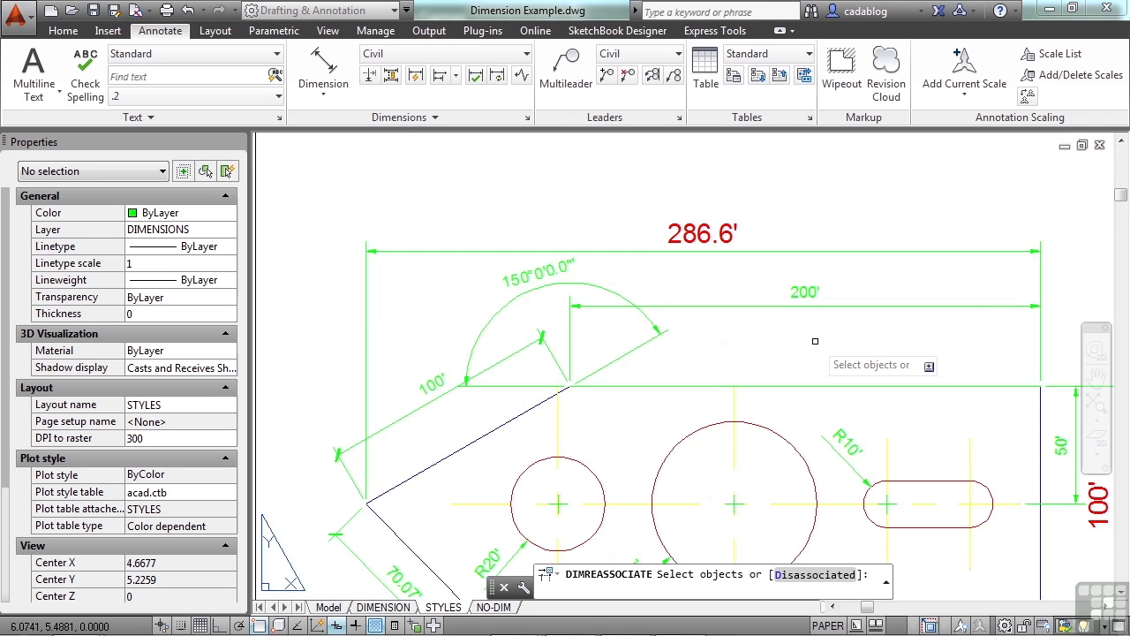
click(825, 306)
key(Return)
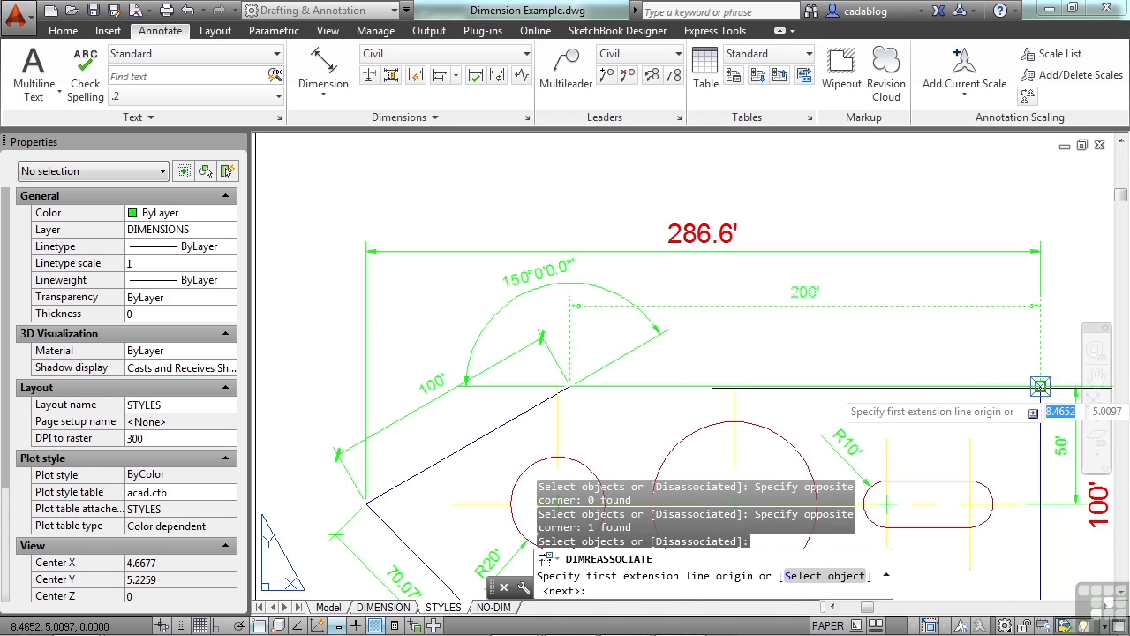
click(1040, 387)
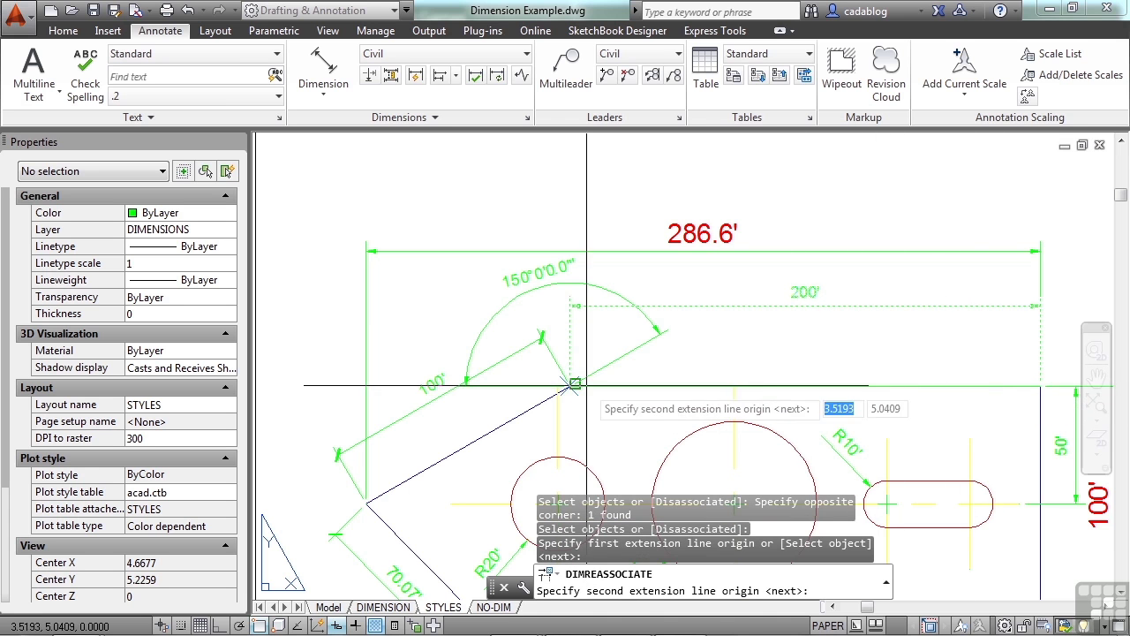
click(575, 383)
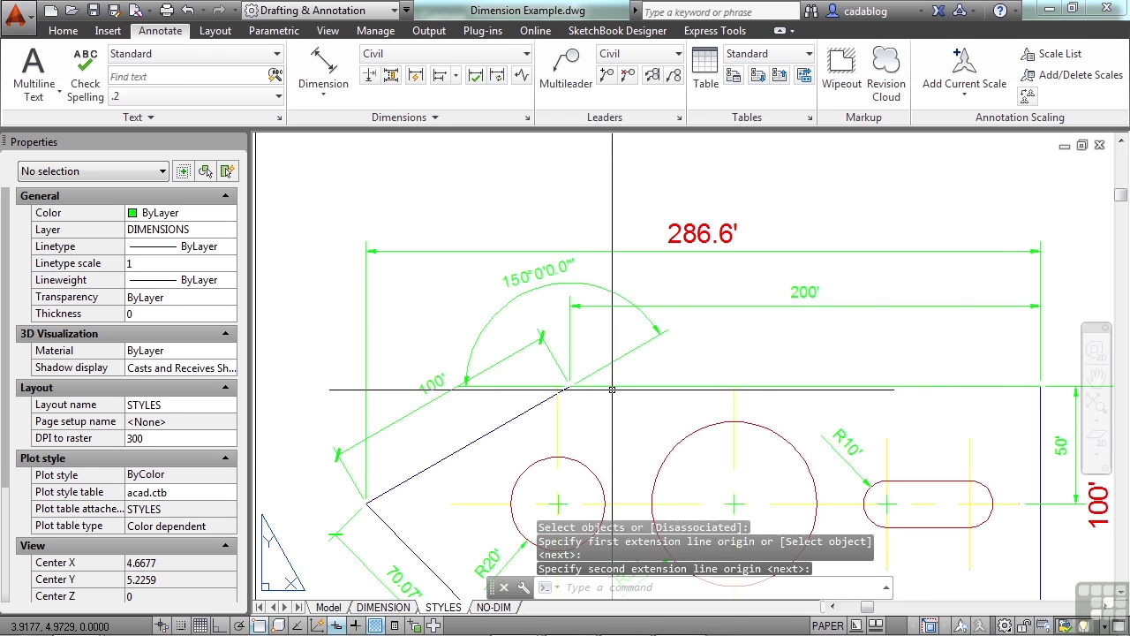
- Select the 200' dimension to check its Associative property, and clear the selection
click(772, 306)
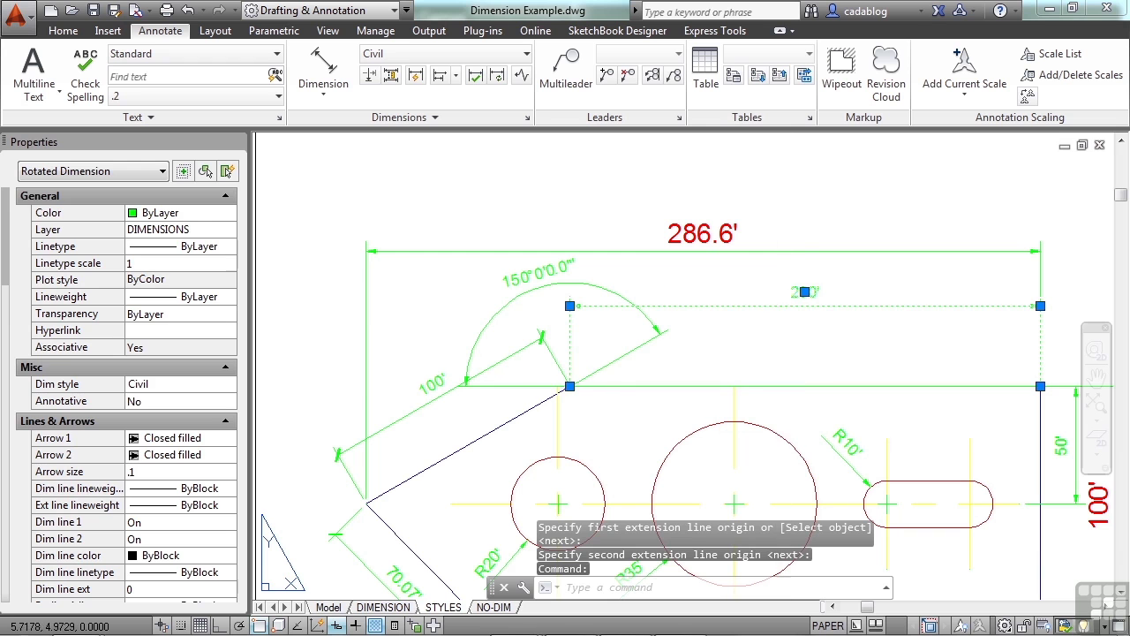
key(Escape)
scroll(741, 357, down, 4)
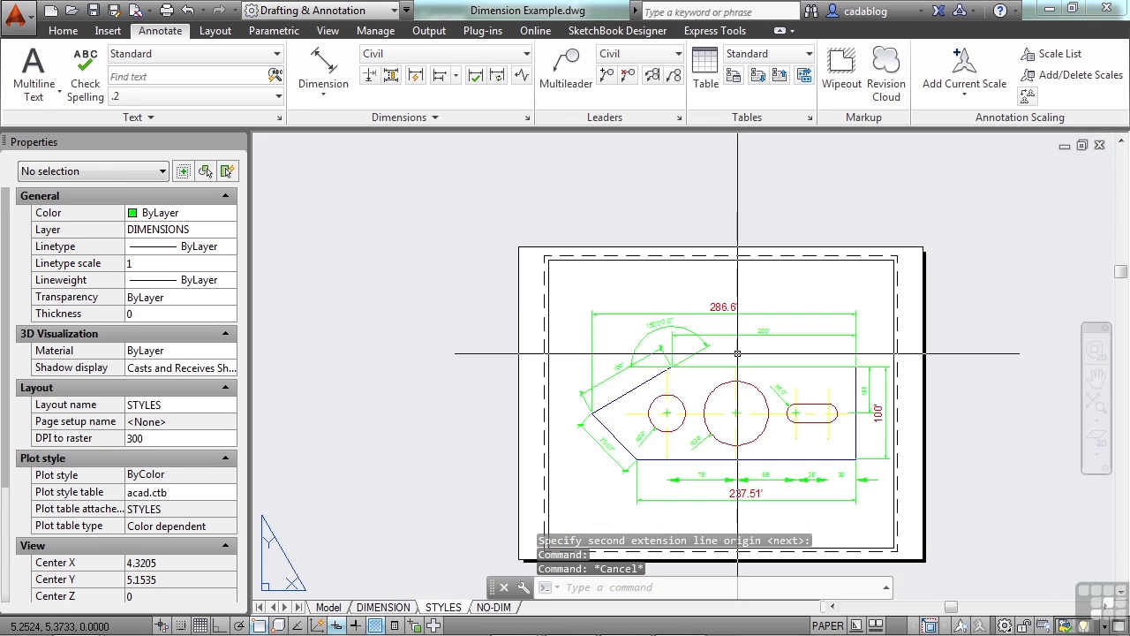